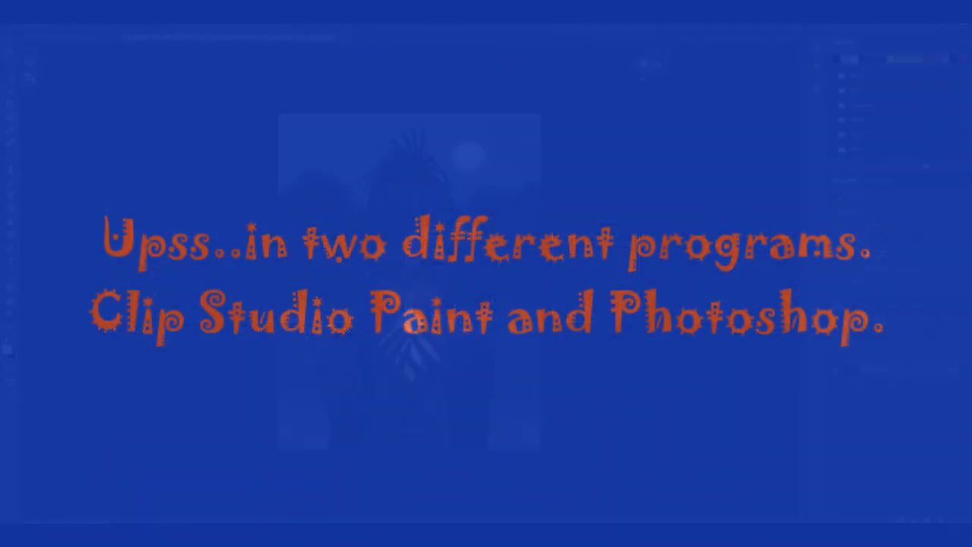
Show the Color wheel and sample colours from the background, hair, face and glowing hands of the fire portrait with the Eyedropper
click(651, 67)
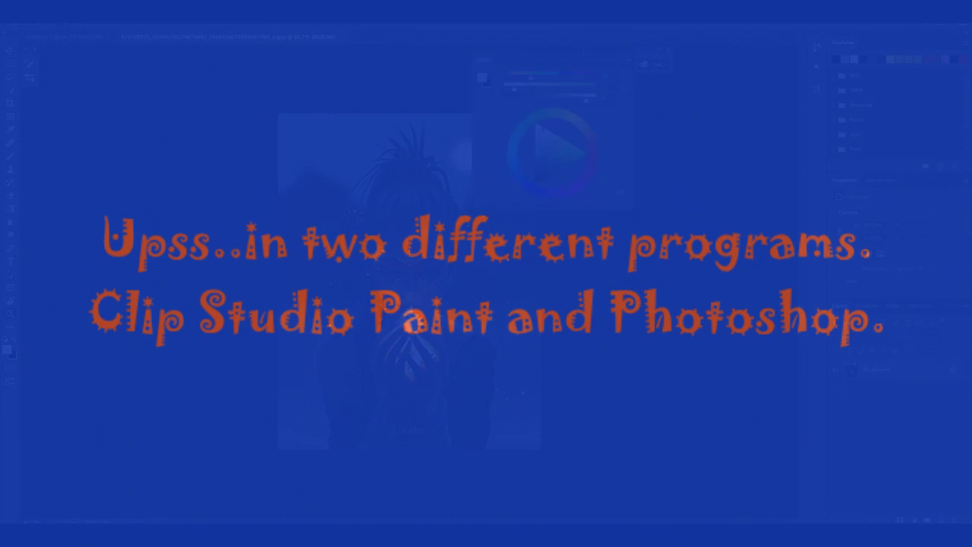
key(w)
click(9, 130)
drag(427, 221, 315, 414)
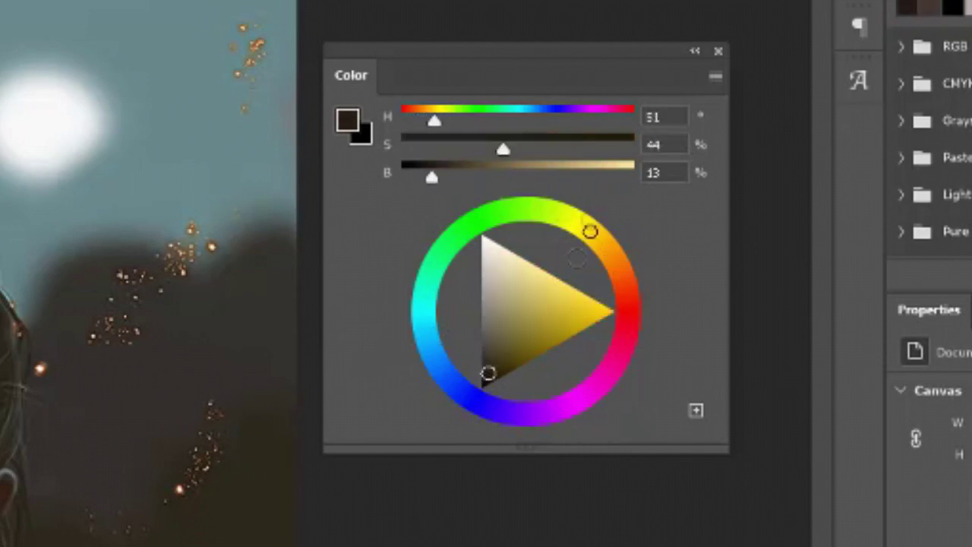
click(422, 316)
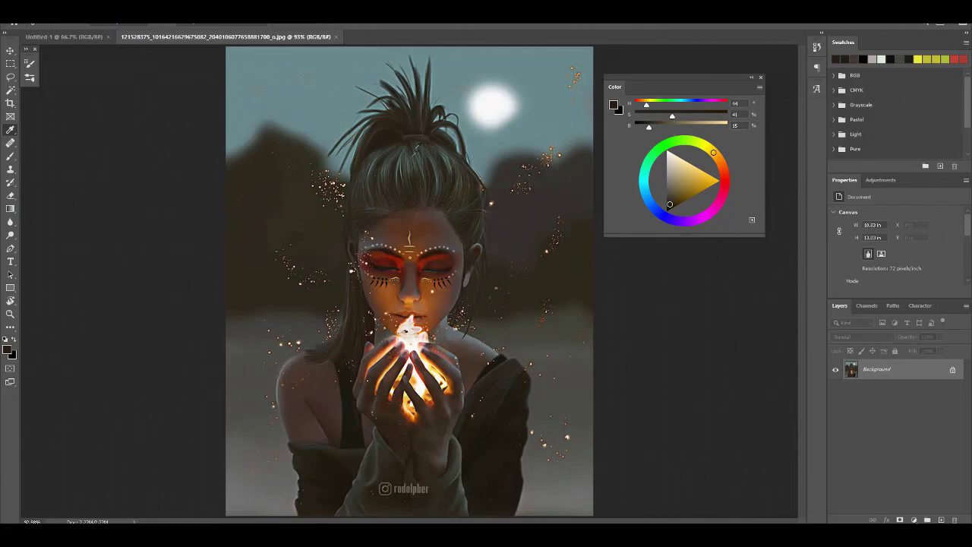
click(415, 149)
drag(413, 166, 418, 372)
click(421, 325)
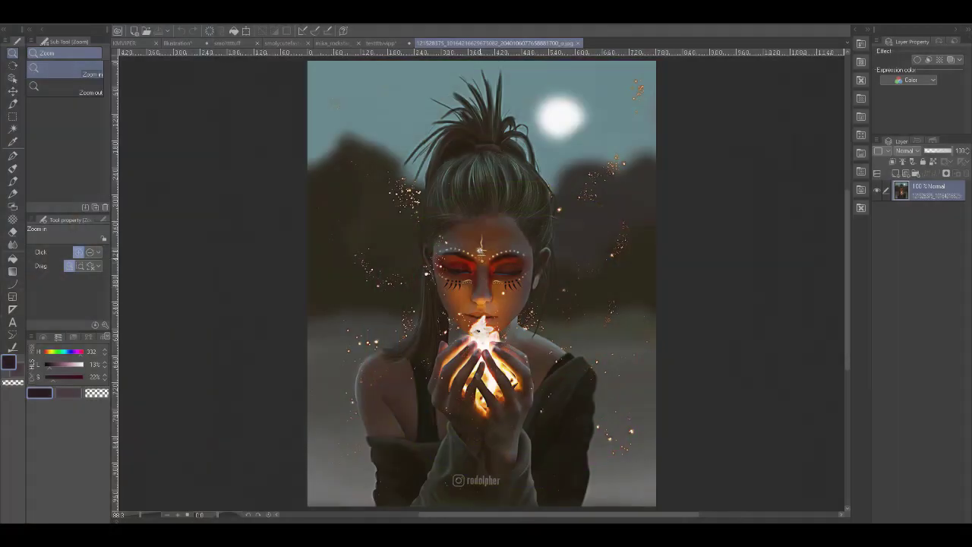
Switch to Clip Studio Paint and sample colours from the hair, arm and glowing hands of the same portrait
click(12, 142)
click(501, 191)
drag(389, 395, 488, 344)
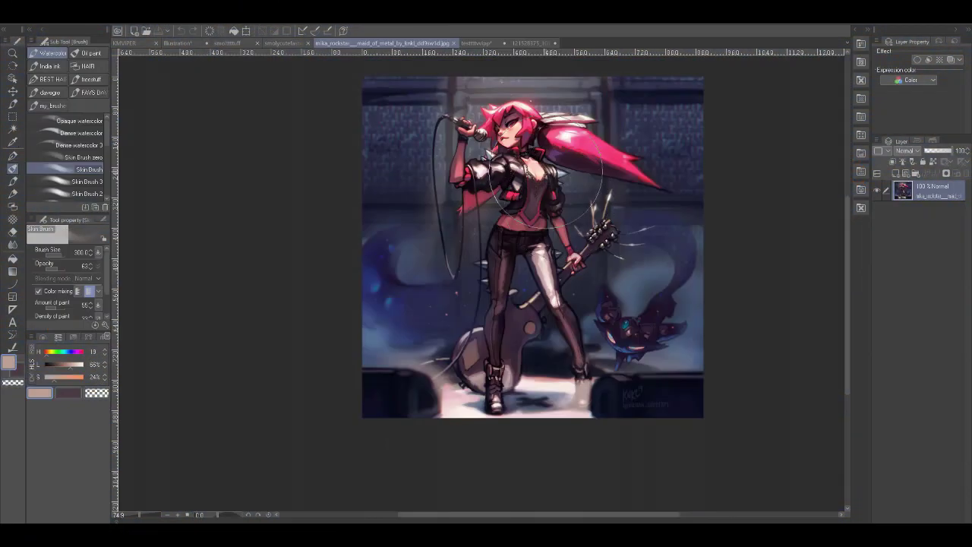
Sample the skin, jacket and midriff colours of the pink-haired rock singer to compare their HLS values
alt+click(510, 136)
alt+click(501, 176)
alt+click(535, 199)
alt+click(515, 208)
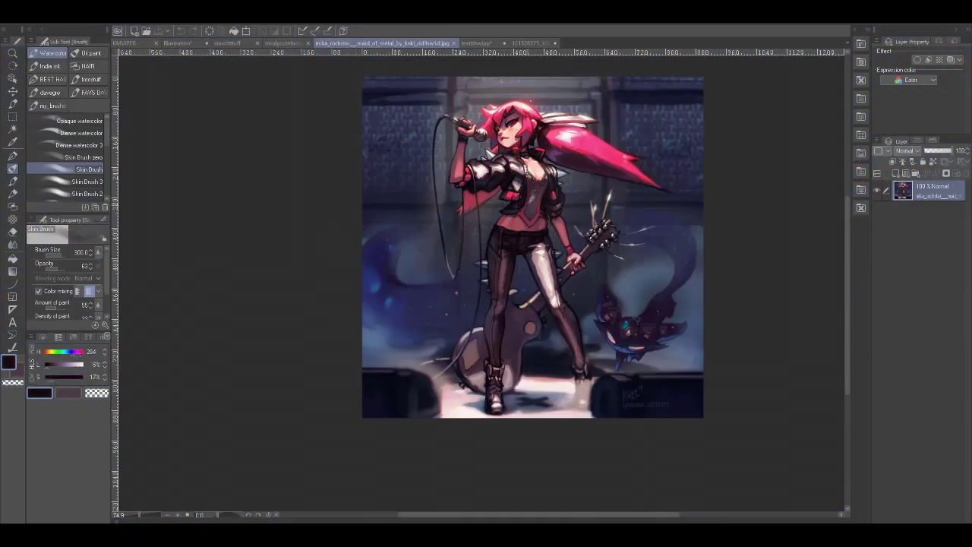
alt+click(529, 204)
alt+click(532, 176)
alt+click(524, 199)
alt+click(536, 170)
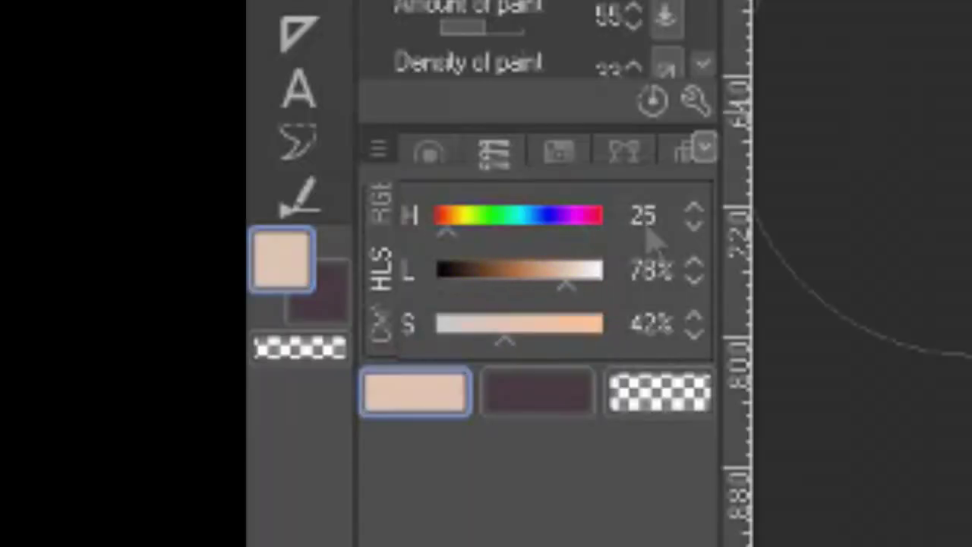
Sample the brown hair shades of the long-haired chibi drawing and compare it with the rock singer illustration
alt+click(425, 251)
alt+click(395, 259)
alt+click(391, 235)
alt+click(405, 203)
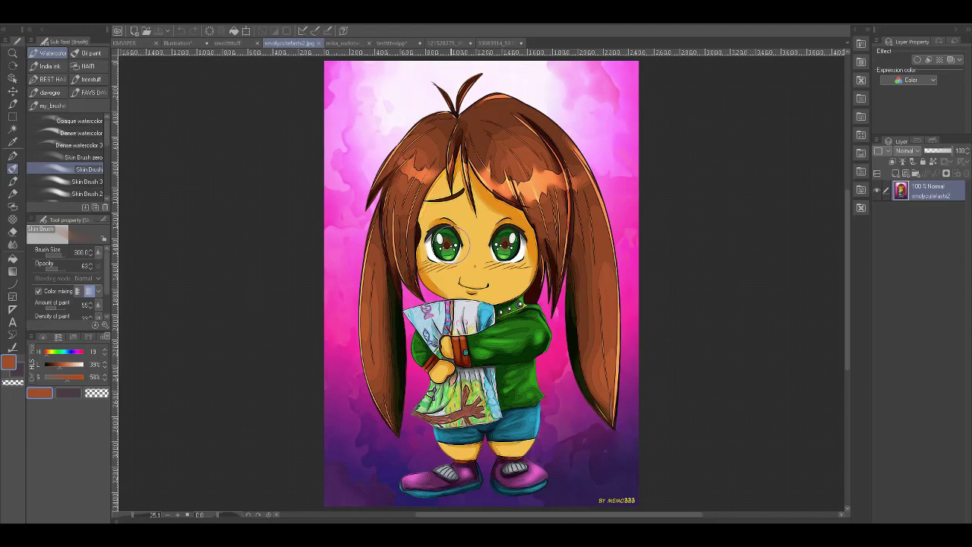
click(346, 44)
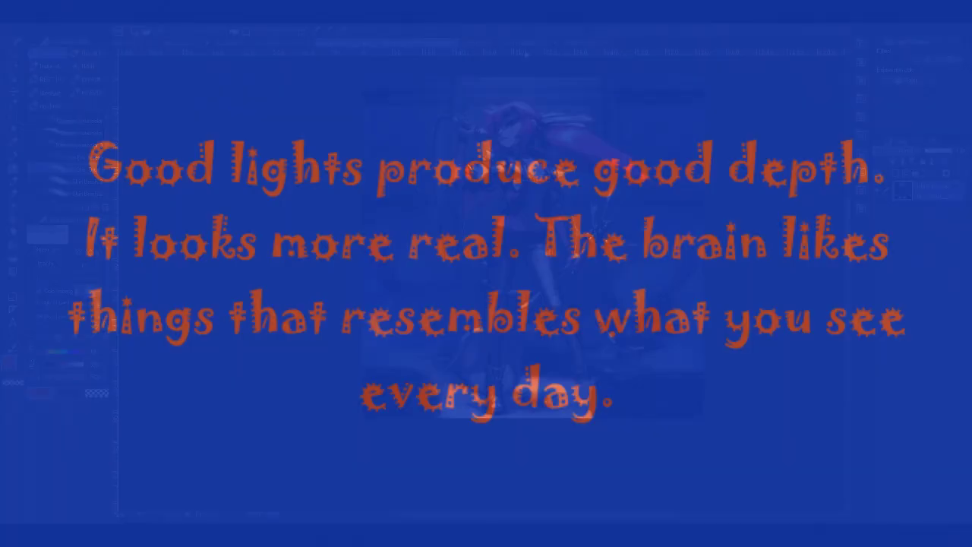
click(297, 44)
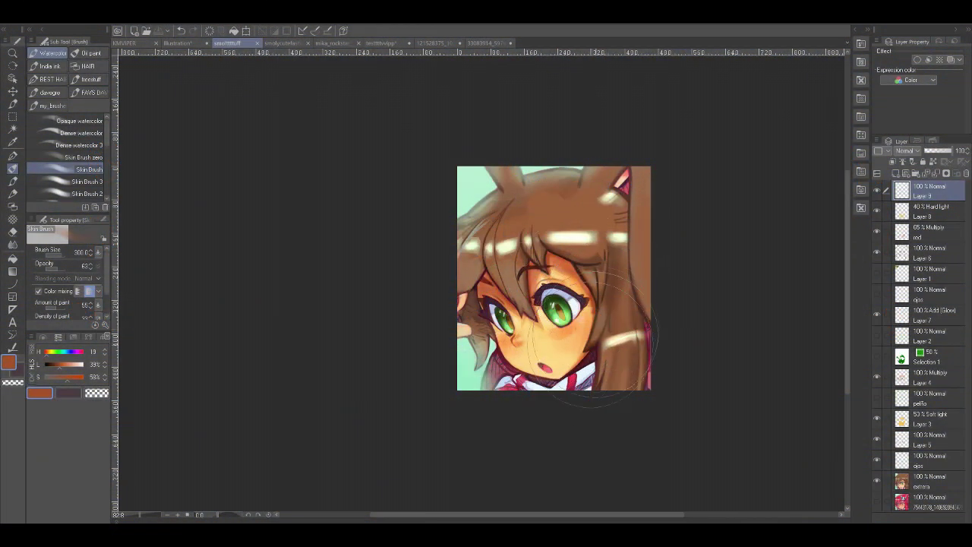
Sample the face and brown hair shades of the cat-eared, green-eyed girl and compare with the other open drawings
alt+click(547, 337)
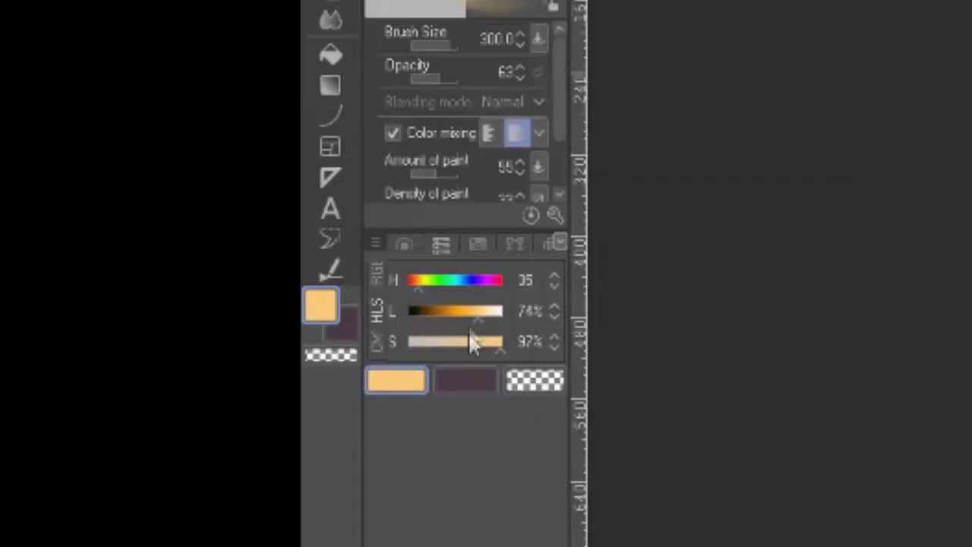
alt+click(971, 72)
alt+click(543, 213)
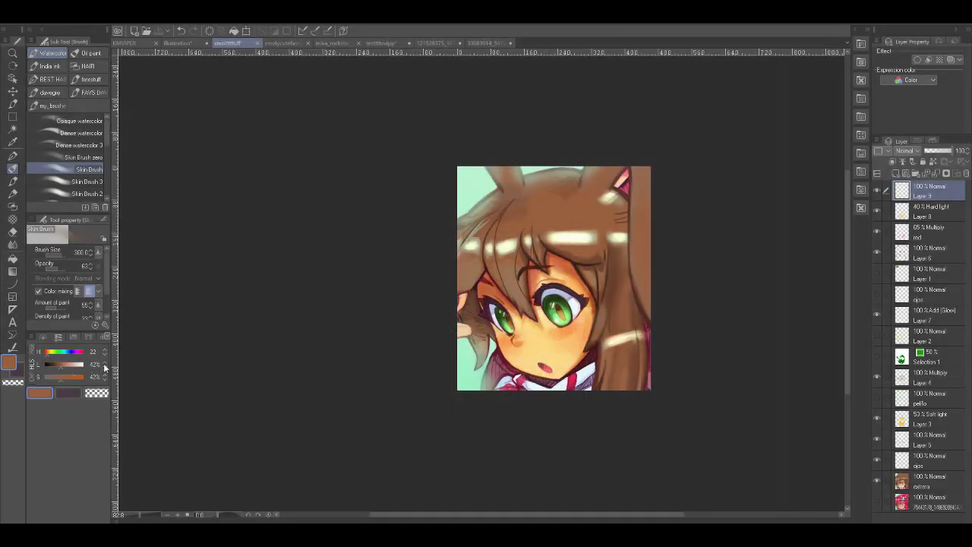
alt+click(567, 231)
alt+click(566, 274)
alt+click(622, 310)
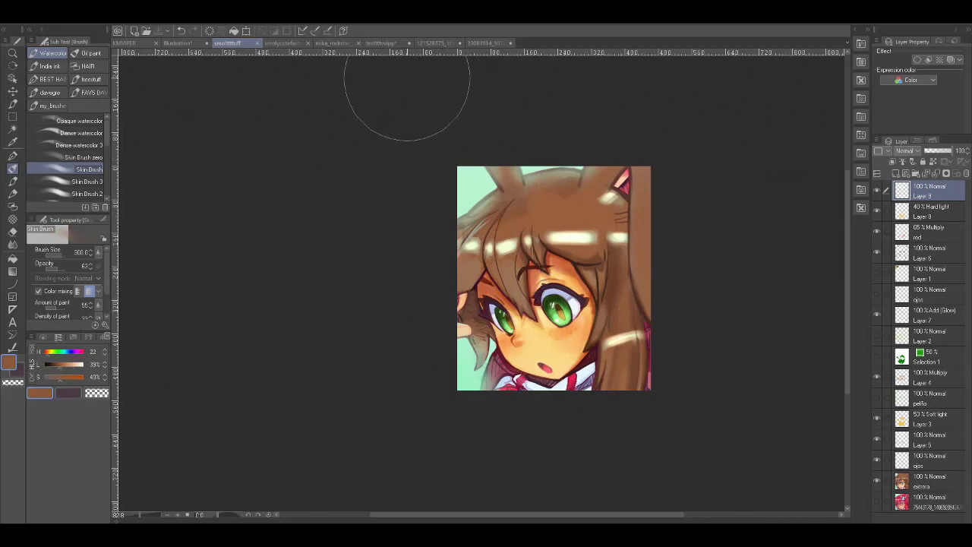
click(275, 44)
click(228, 43)
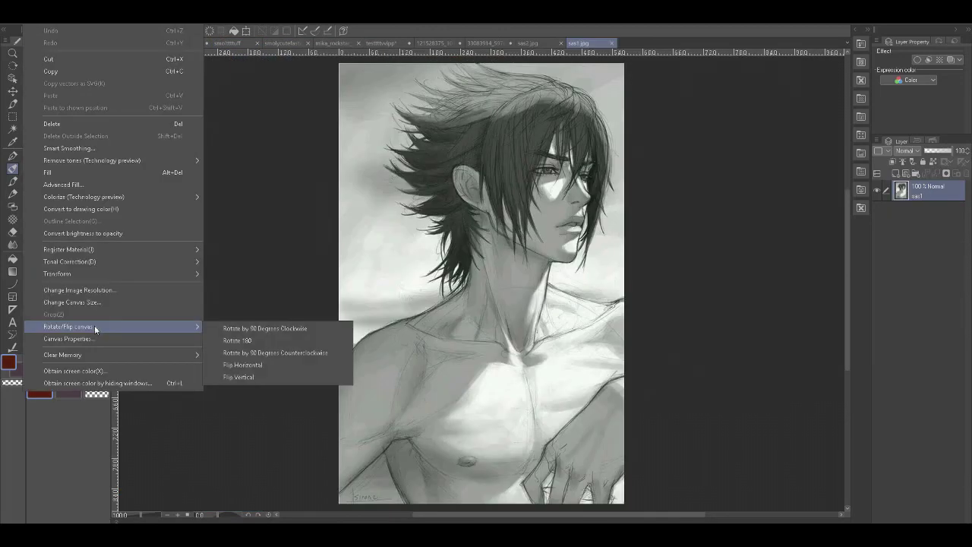
Change the canvas size of sas1.jpg to a width of 1128 px, extending the canvas on the right side
click(104, 303)
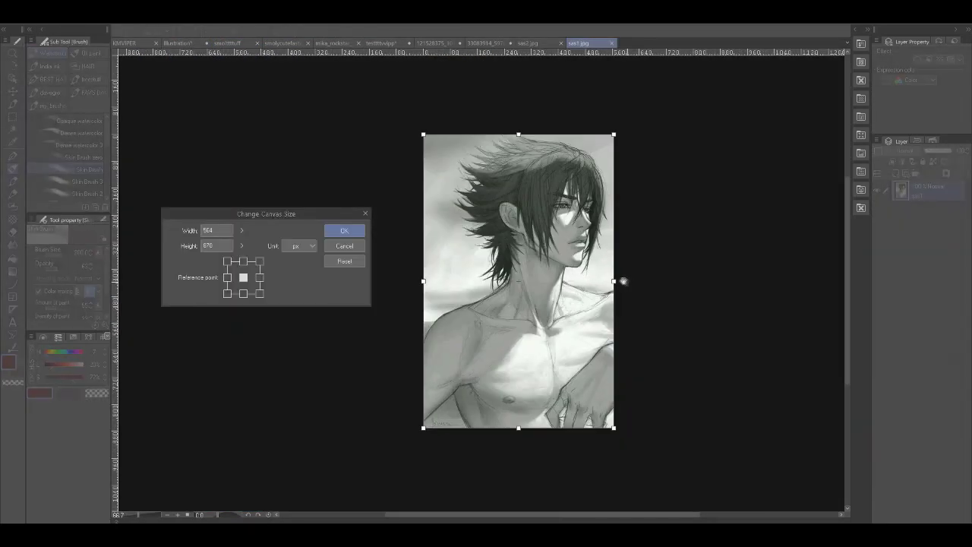
drag(615, 280, 804, 280)
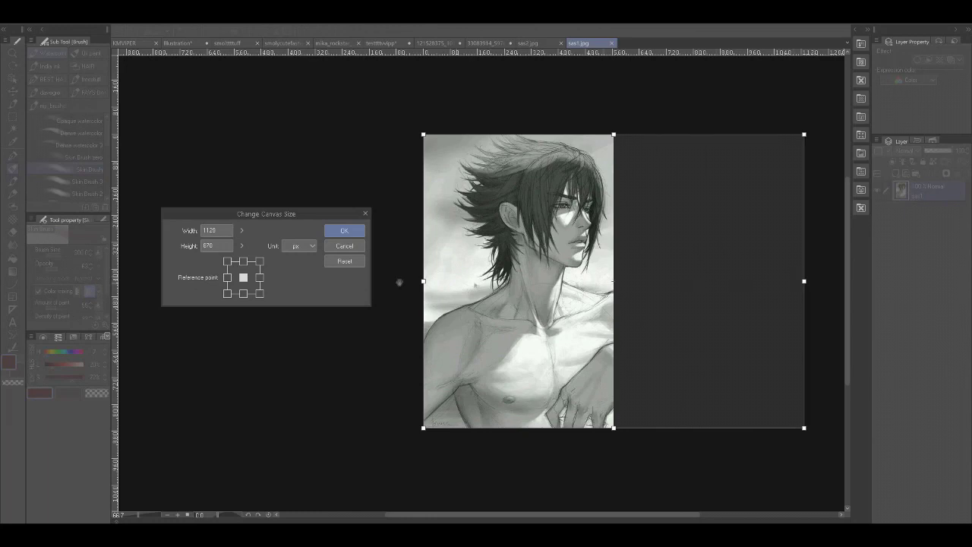
click(358, 231)
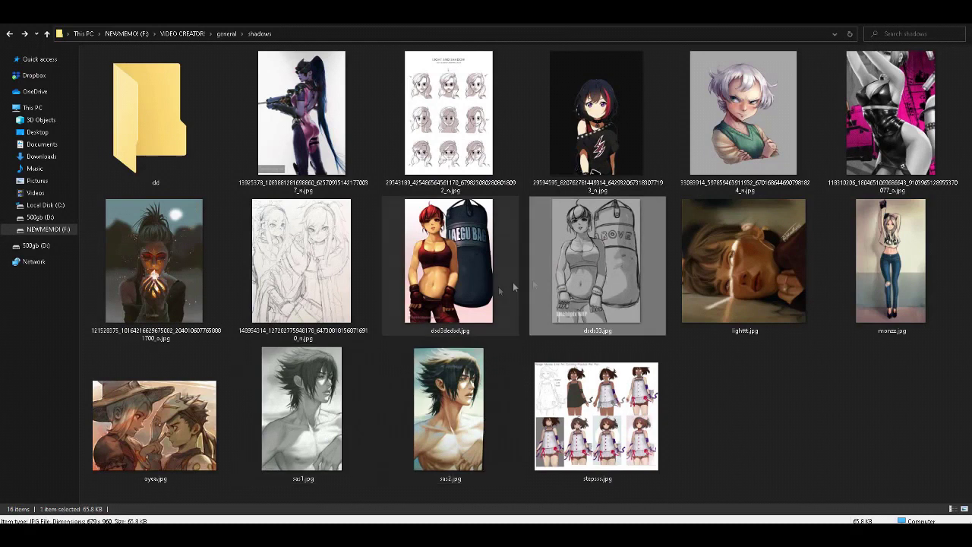
Open the black-and-magenta figure image and stepsss.jpg from the shadows folder, and sample the dark dress colour in stepsss.jpg
ctrl+click(479, 294)
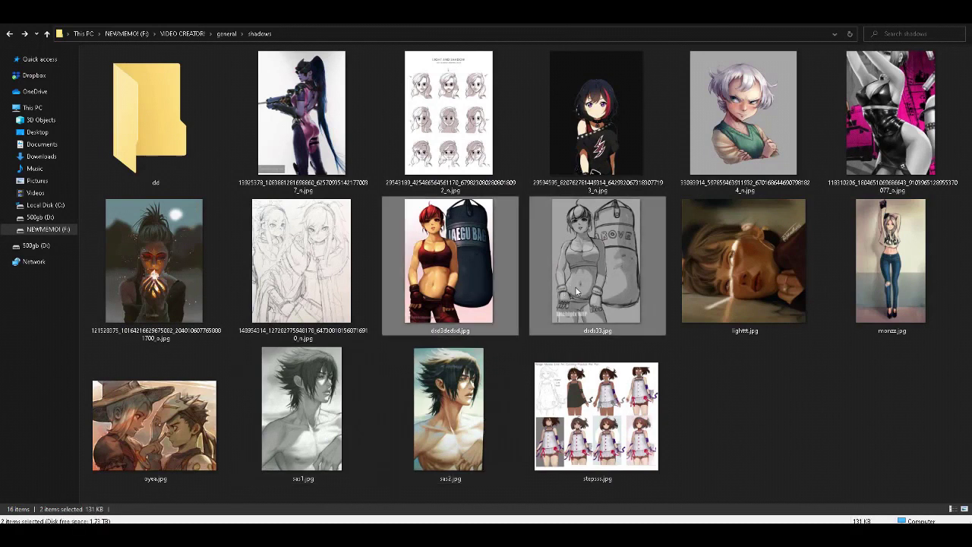
mouse_move(889, 121)
mouse_down()
mouse_move(696, 373)
mouse_move(372, 524)
mouse_up()
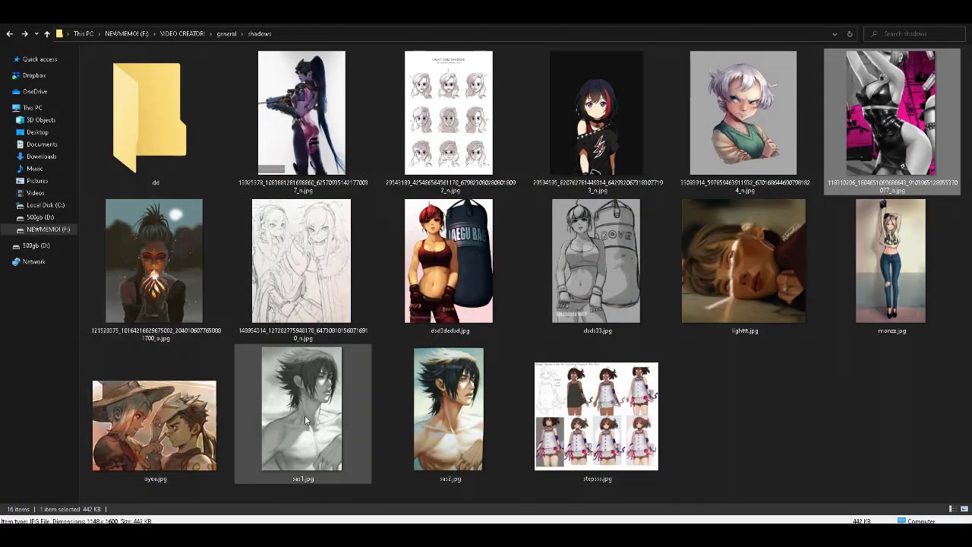
click(608, 422)
drag(608, 421, 281, 173)
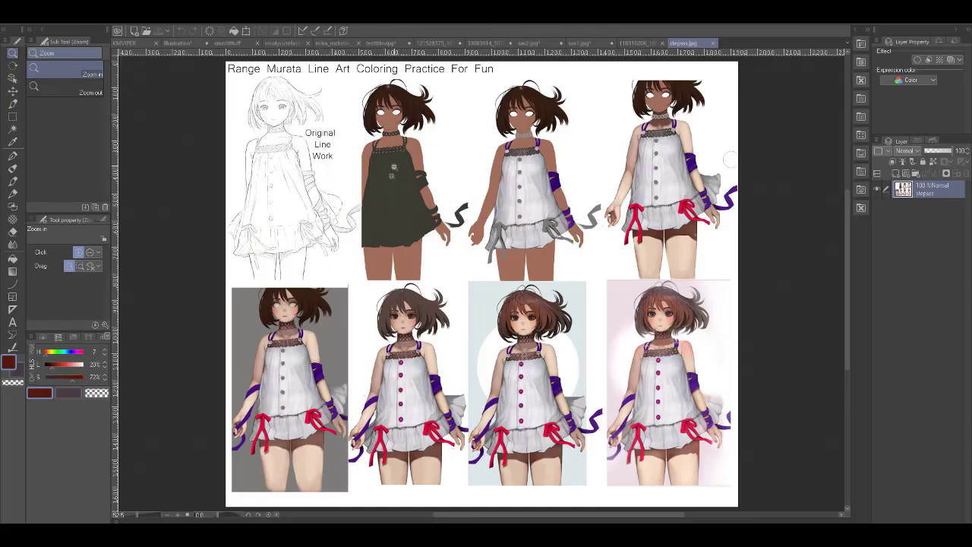
key(p)
alt+click(396, 177)
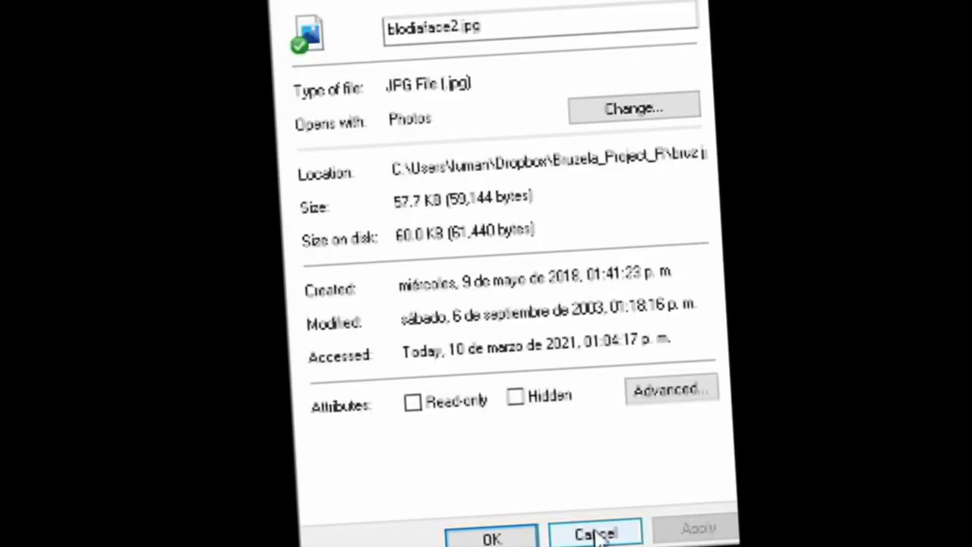
Open the old Acelini drawing and sample its skin and hair colours with the G-pen, closing the drawing when done
double_click(577, 307)
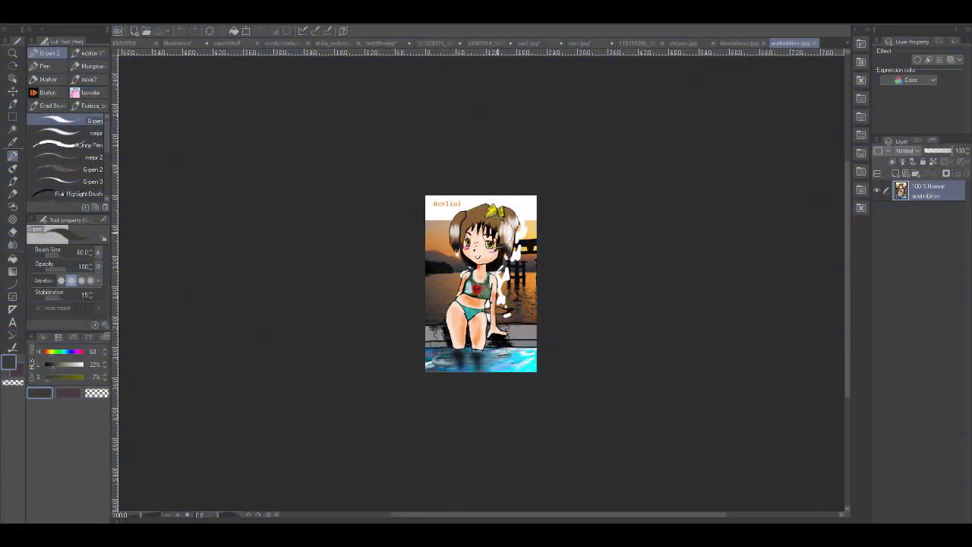
scroll(444, 281, up, 5)
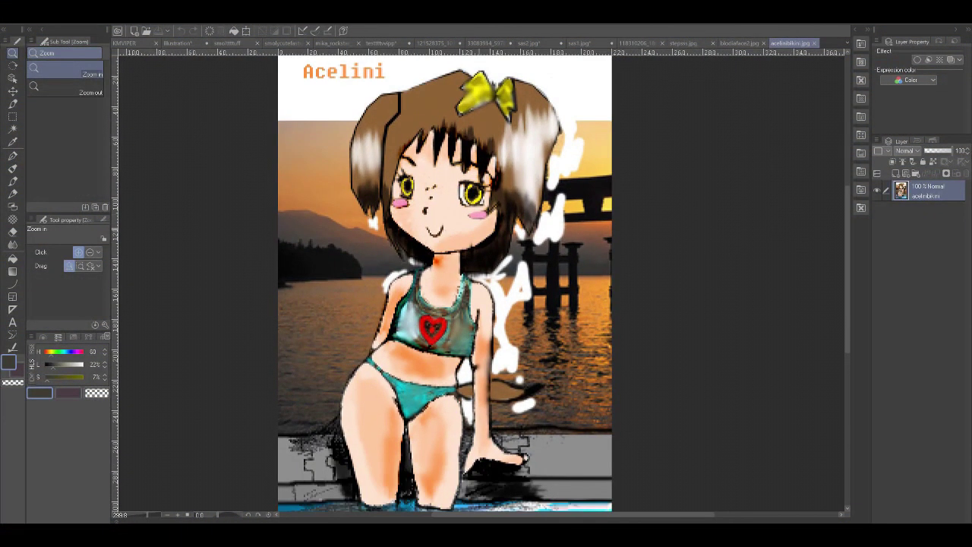
key(p)
right_click(452, 218)
right_click(452, 232)
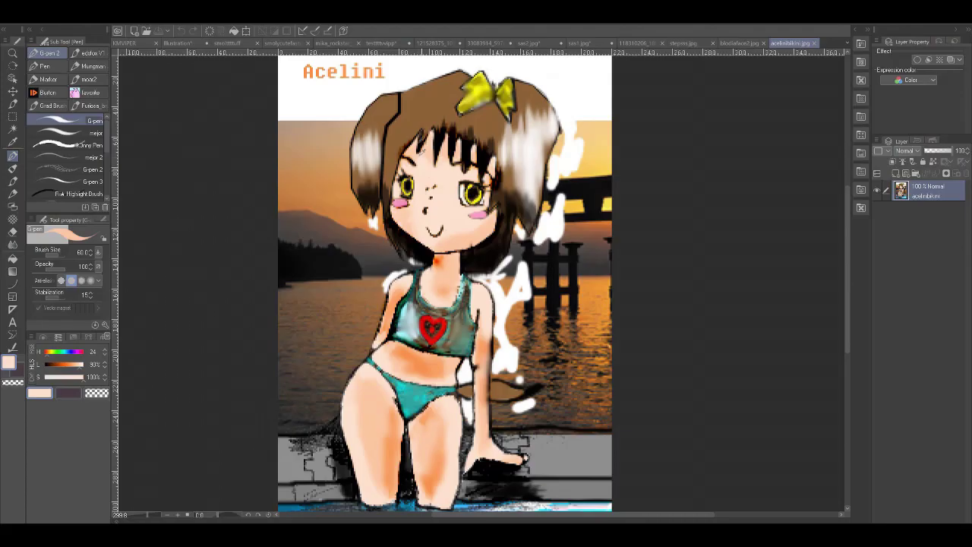
right_click(464, 115)
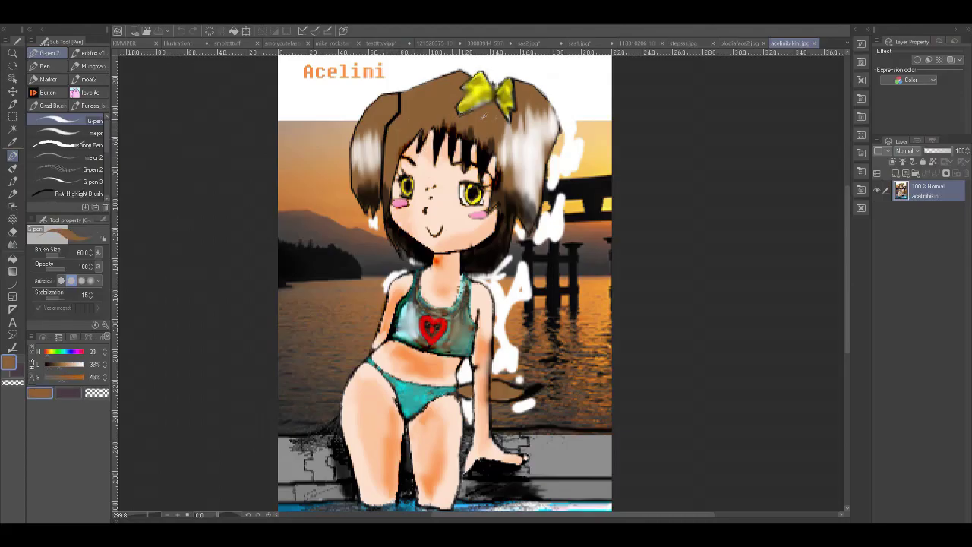
right_click(366, 137)
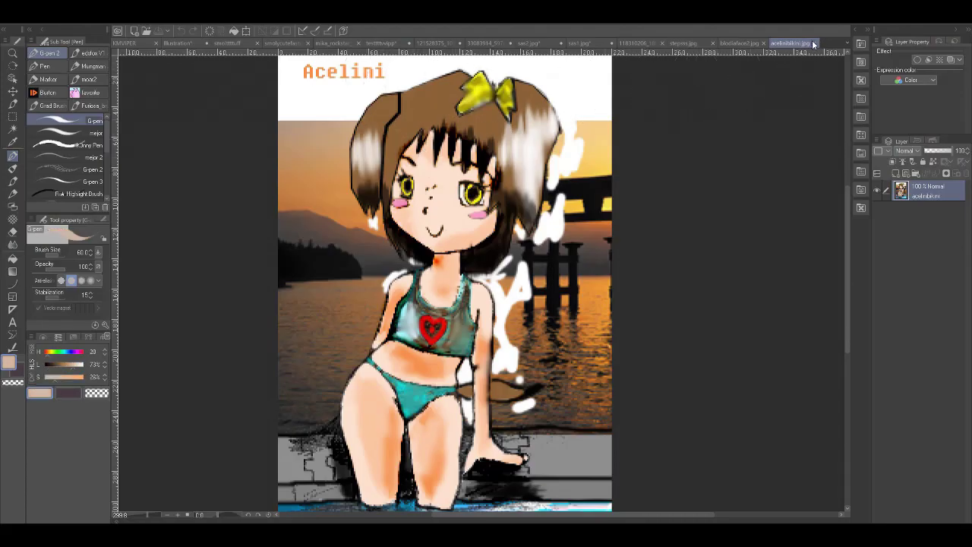
click(813, 44)
Sample the yellow face in blodiaface2.jpg and paint a darker yellow shadow over its left half with the Skin Brush
alt+click(447, 306)
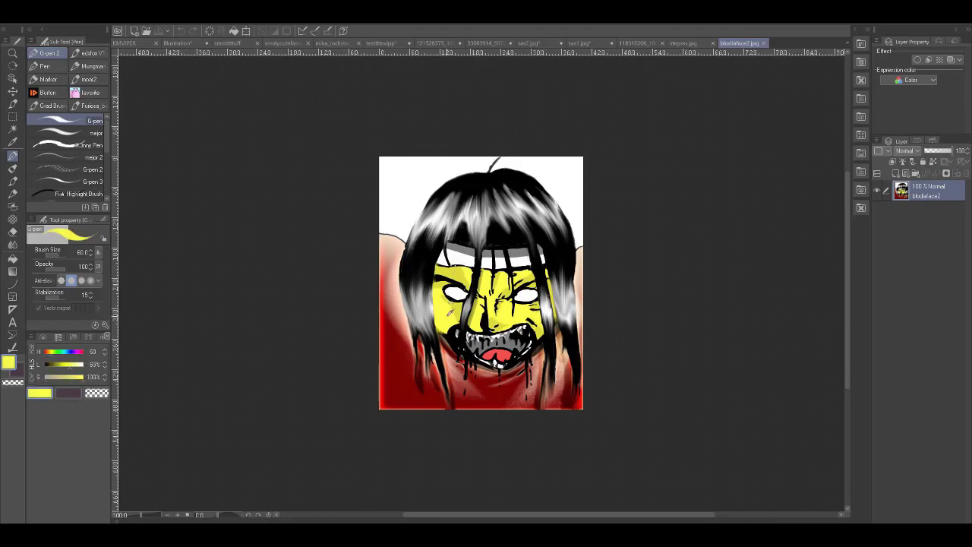
key(p)
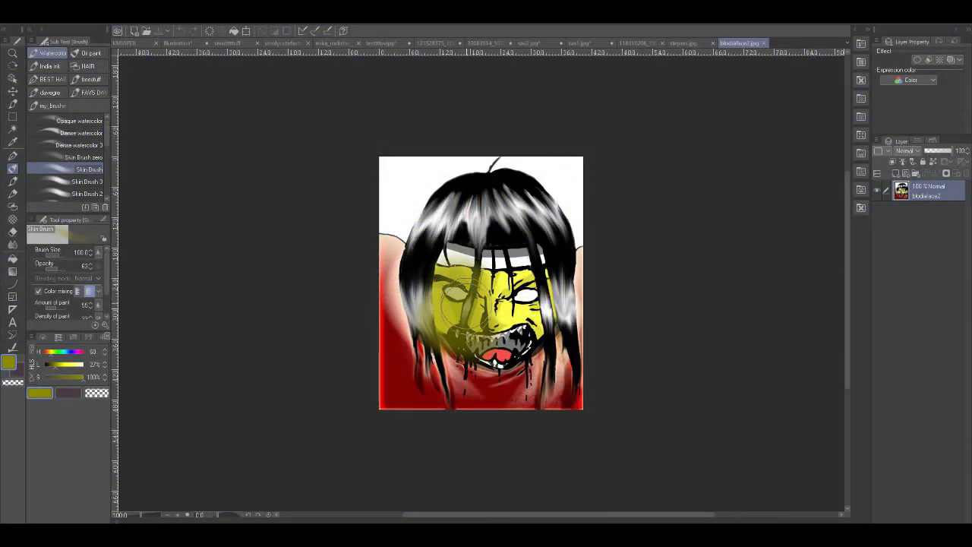
mouse_move(467, 306)
mouse_down()
mouse_move(489, 262)
mouse_move(466, 300)
mouse_move(475, 327)
mouse_move(447, 315)
mouse_up()
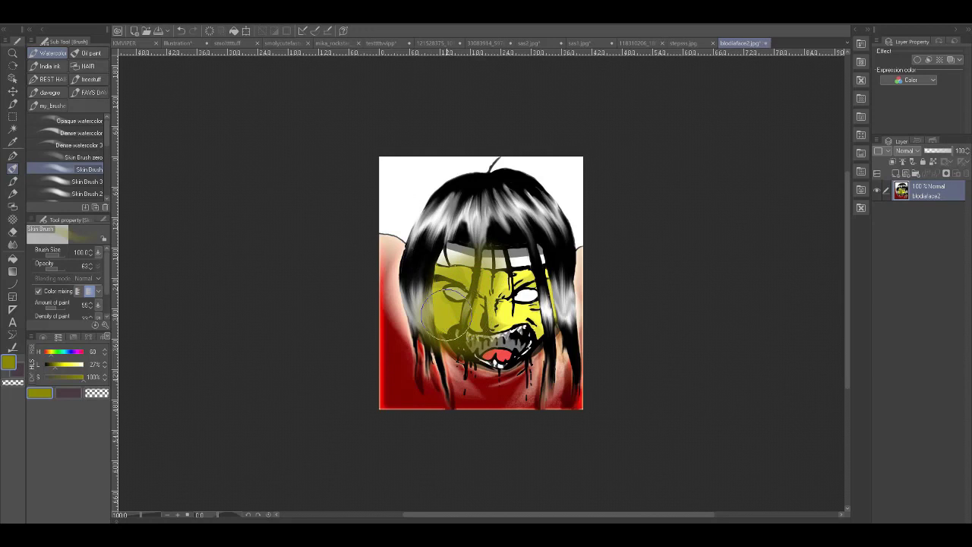
mouse_move(453, 311)
mouse_down()
mouse_move(454, 283)
mouse_move(474, 274)
mouse_up()
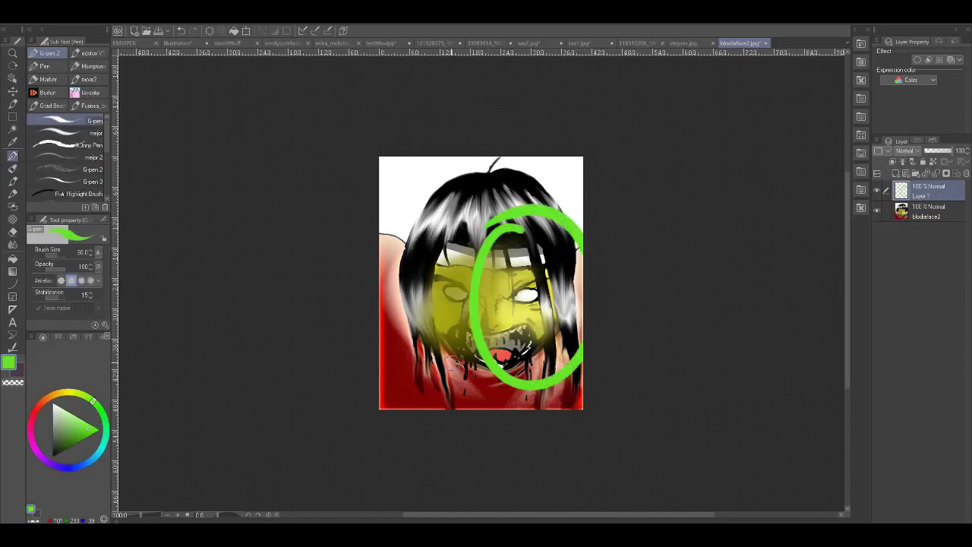
Draw a green sun with rays in the image's upper-left corner using the G-pen at size 17.5
key([)
key([)
mouse_move(406, 186)
mouse_down()
mouse_move(425, 212)
mouse_move(406, 185)
mouse_move(434, 157)
mouse_move(454, 167)
mouse_up()
mouse_move(445, 191)
mouse_down()
mouse_move(460, 188)
mouse_move(414, 156)
mouse_move(389, 220)
mouse_up()
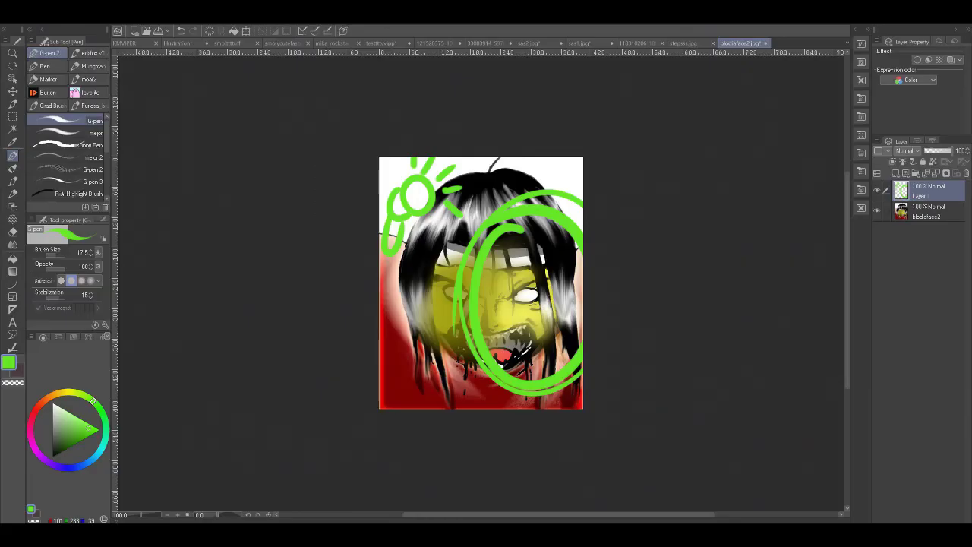
On a new layer in sas1.jpg, paint a tan skin tone over the grayscale figure's neck and shoulder with the Skin Brush at size 175
click(582, 44)
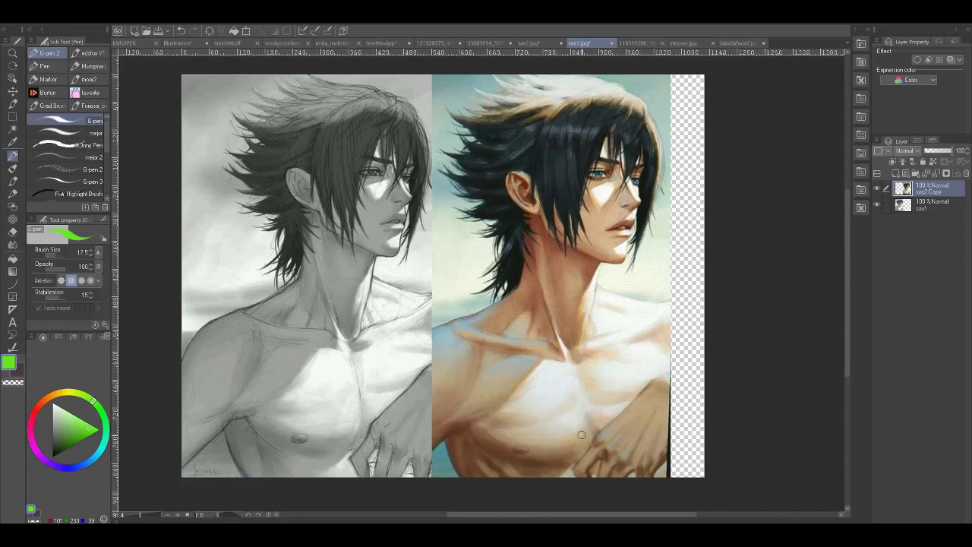
click(893, 176)
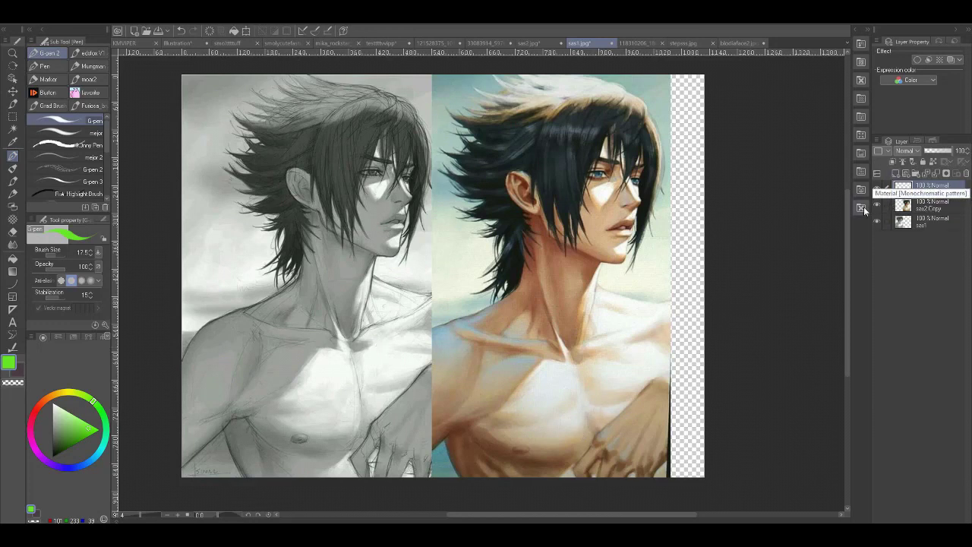
key(b)
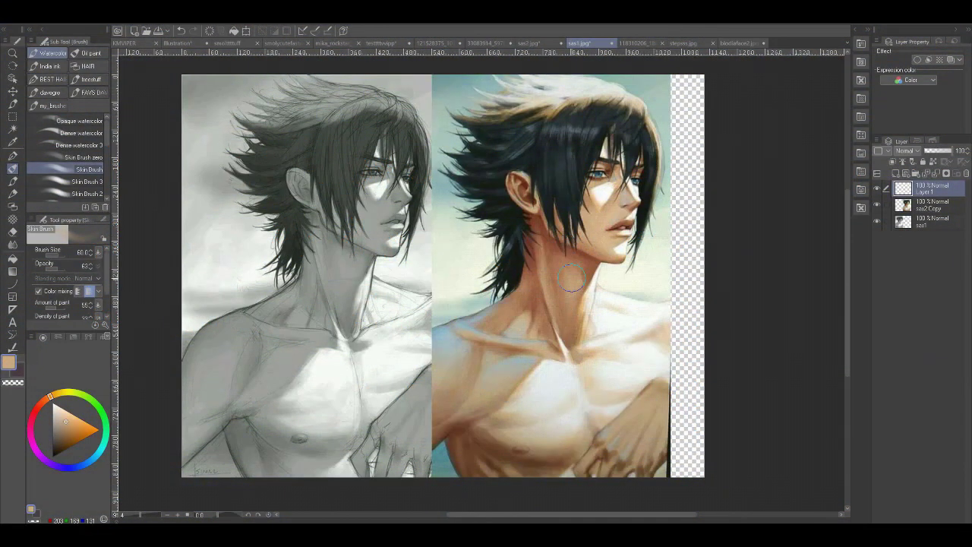
key(bracketright)
key(bracketright)
key(bracketright)
key(bracketright)
key(bracketright)
key(bracketright)
mouse_move(333, 315)
mouse_down()
mouse_move(334, 305)
mouse_move(298, 362)
mouse_move(239, 359)
mouse_move(217, 373)
mouse_move(223, 364)
mouse_move(273, 425)
mouse_move(300, 315)
mouse_up()
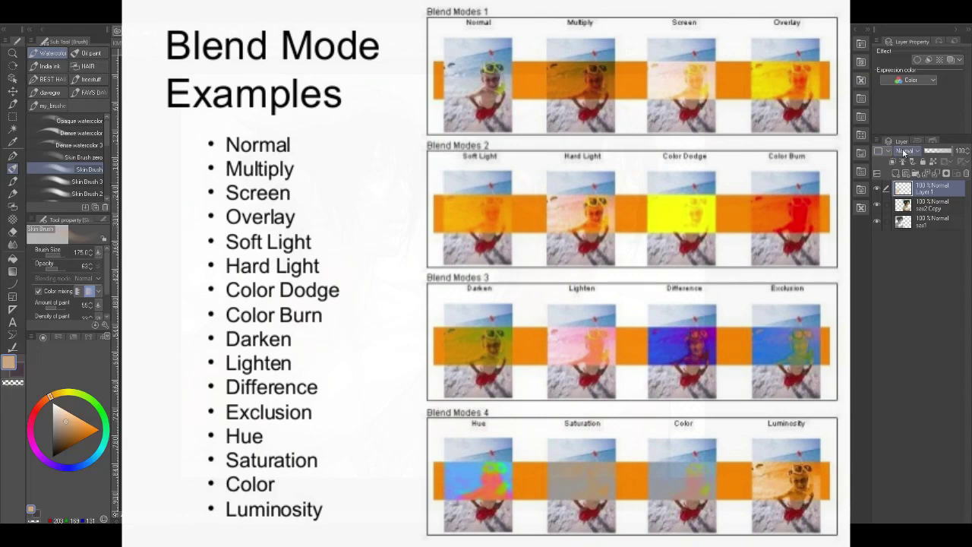
Set Layer 1's blend mode to Multiply, duplicate the layer and hide the original
scroll(903, 152, down, 5)
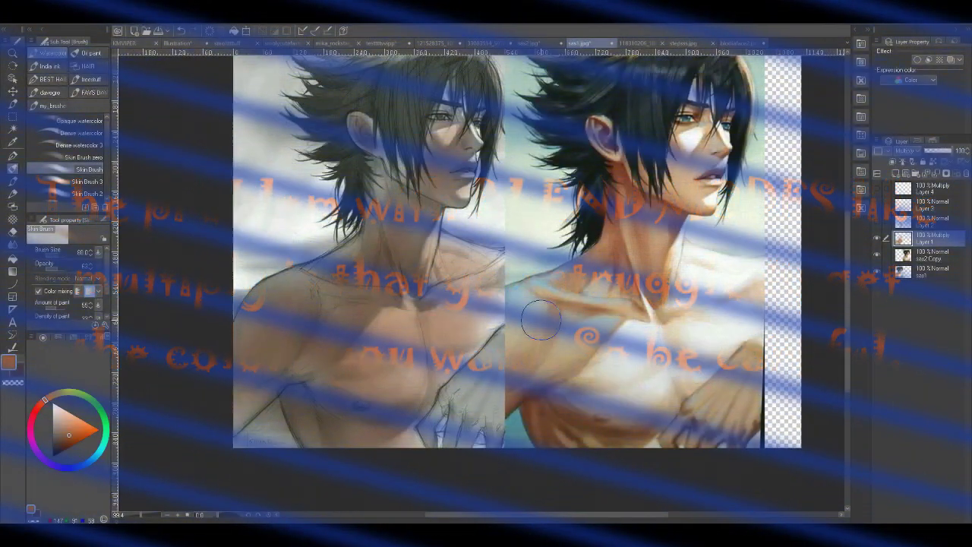
drag(931, 247, 935, 232)
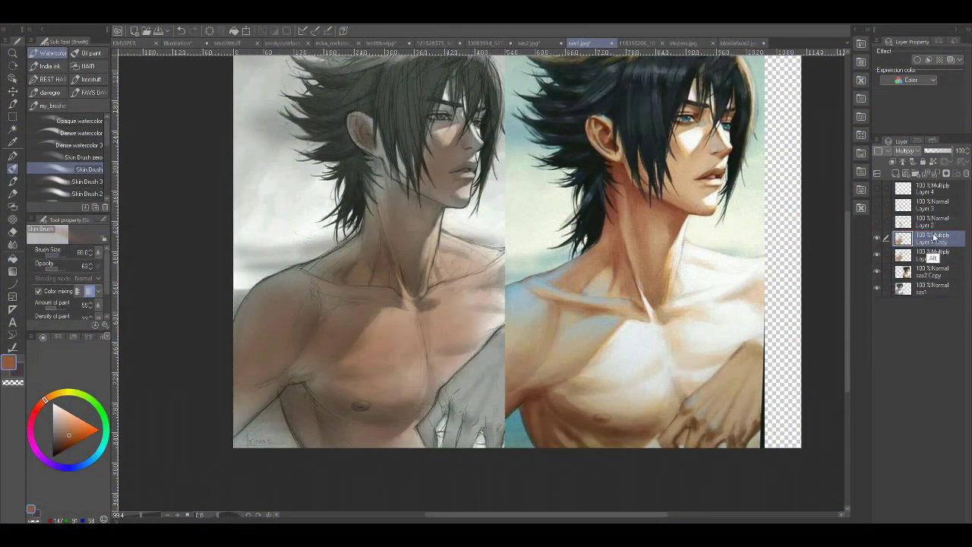
click(878, 255)
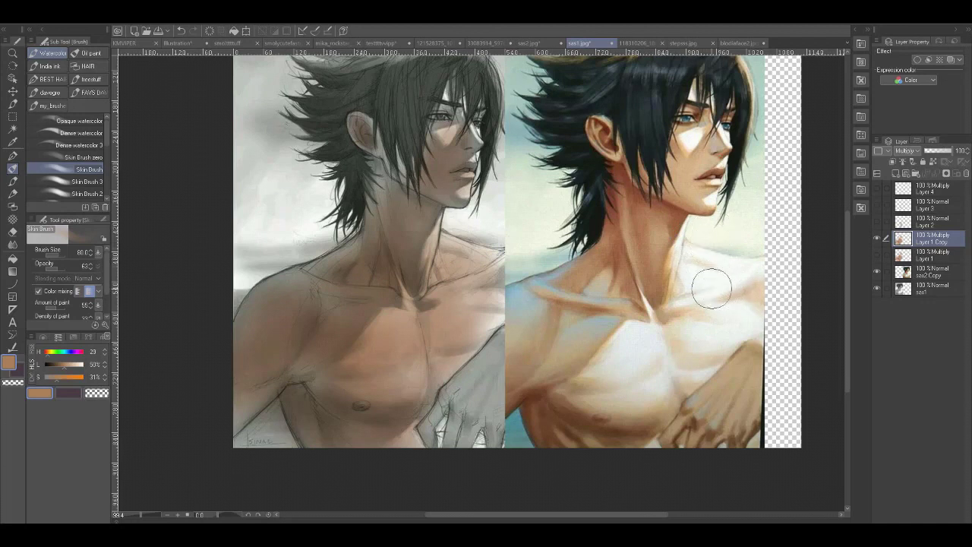
Sample the near-white highlight from the painted figure and brush it over the grayscale figure's chest and shoulder with the Skin Brush at size 100
alt+click(688, 275)
key(bracketright)
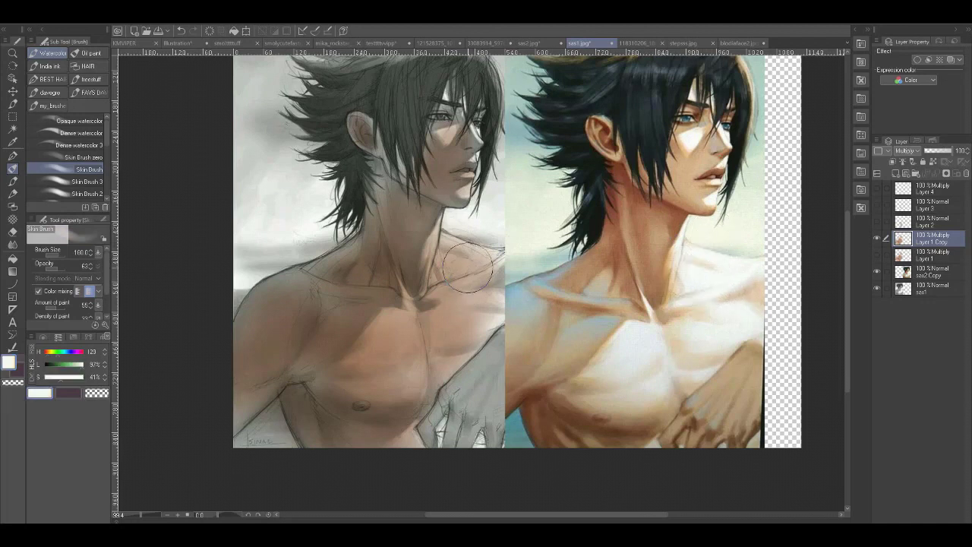
drag(460, 267, 455, 270)
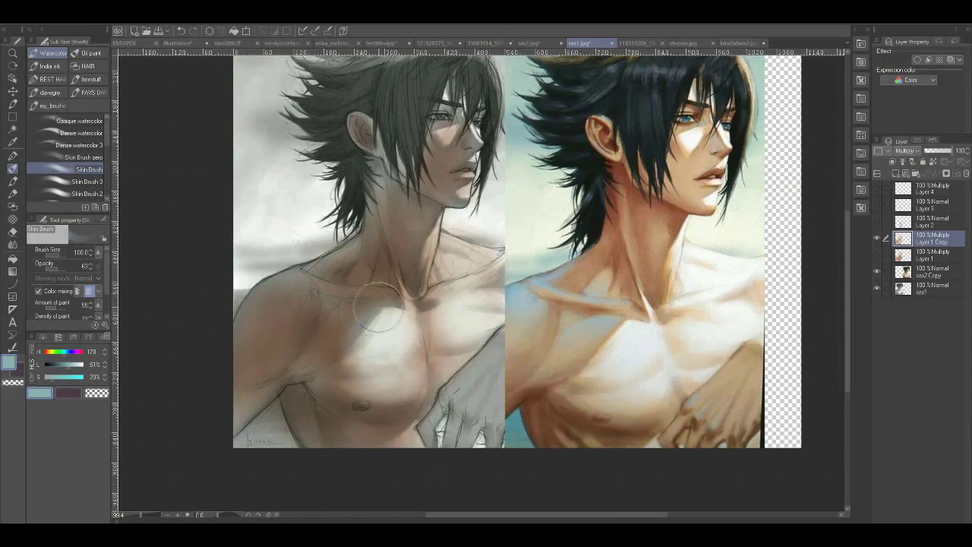
Shade the edge of the grayscale figure's chest highlight with the Skin Brush at size 45
key(bracketleft)
key(bracketleft)
key(bracketleft)
key(bracketleft)
key(bracketleft)
key(bracketleft)
key(bracketleft)
key(bracketleft)
drag(385, 312, 366, 328)
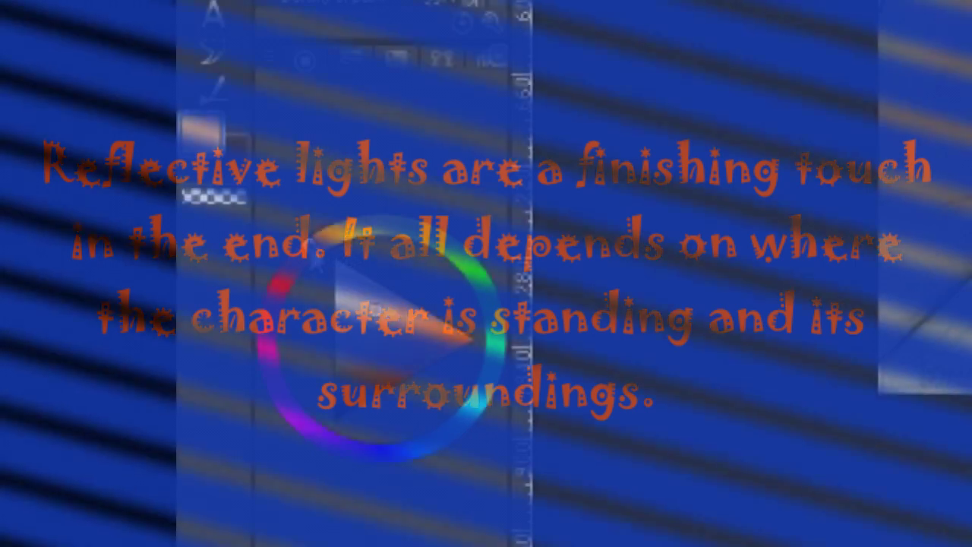
drag(376, 313, 367, 353)
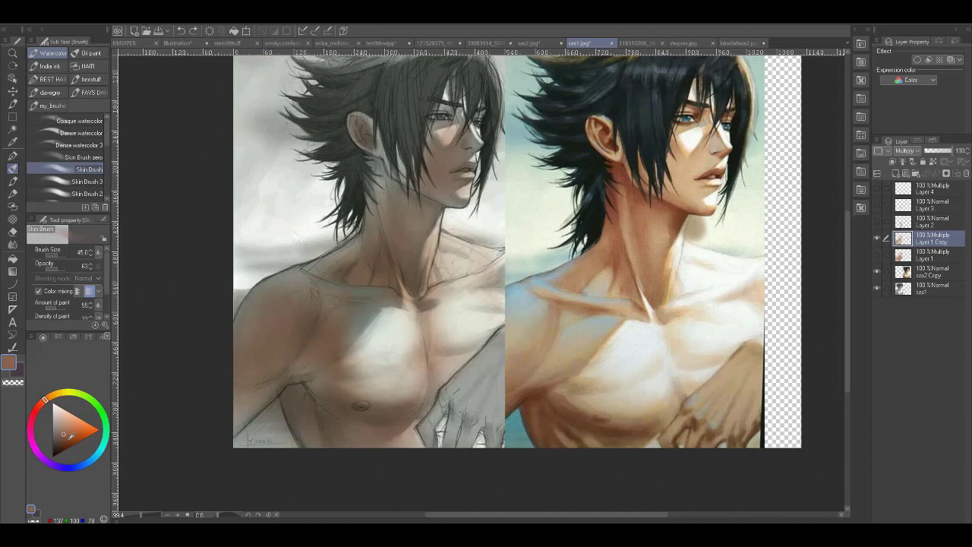
Sample the painted neck's brown tones and shade the grayscale figure's neck with a smaller Skin Brush
alt+click(675, 242)
key(bracketleft)
key(bracketleft)
key(bracketleft)
mouse_move(428, 209)
mouse_down()
mouse_move(375, 163)
mouse_move(379, 291)
mouse_up()
drag(386, 195, 402, 248)
alt+click(435, 210)
alt+click(418, 231)
mouse_move(435, 199)
mouse_down()
mouse_move(397, 220)
mouse_move(430, 268)
mouse_up()
Sample dark browns from the painted arm and torso and shade the grayscale figure's underarm and side with the Skin Brush at size 50
key(bracketright)
key(bracketright)
key(bracketright)
alt+click(679, 252)
alt+click(681, 254)
alt+click(523, 391)
drag(256, 370, 269, 339)
alt+click(529, 410)
key(bracketright)
drag(248, 419, 294, 388)
drag(294, 389, 306, 423)
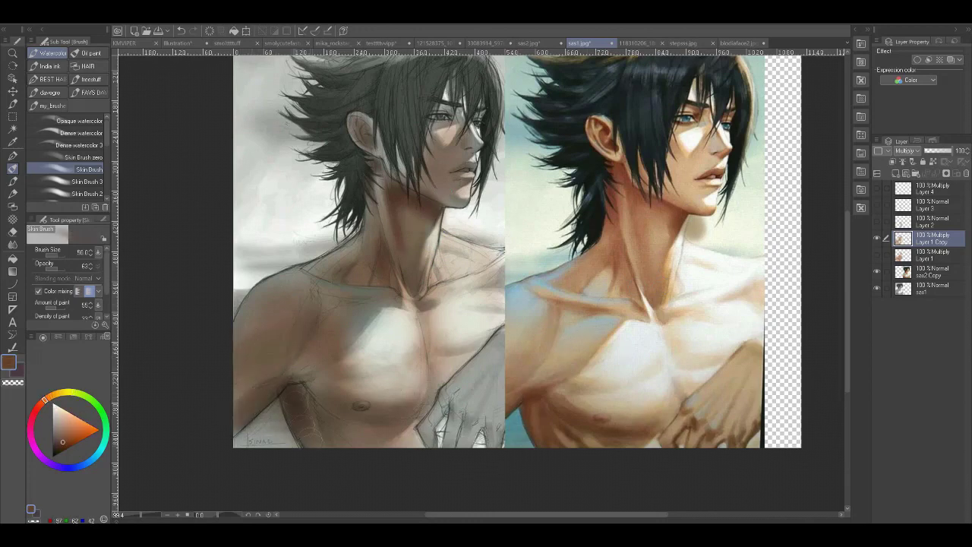
key(p)
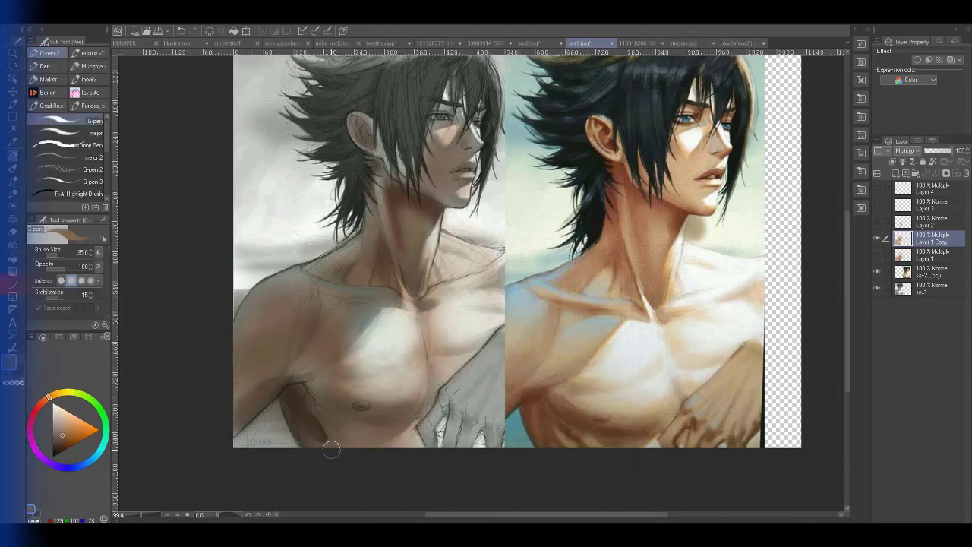
key(b)
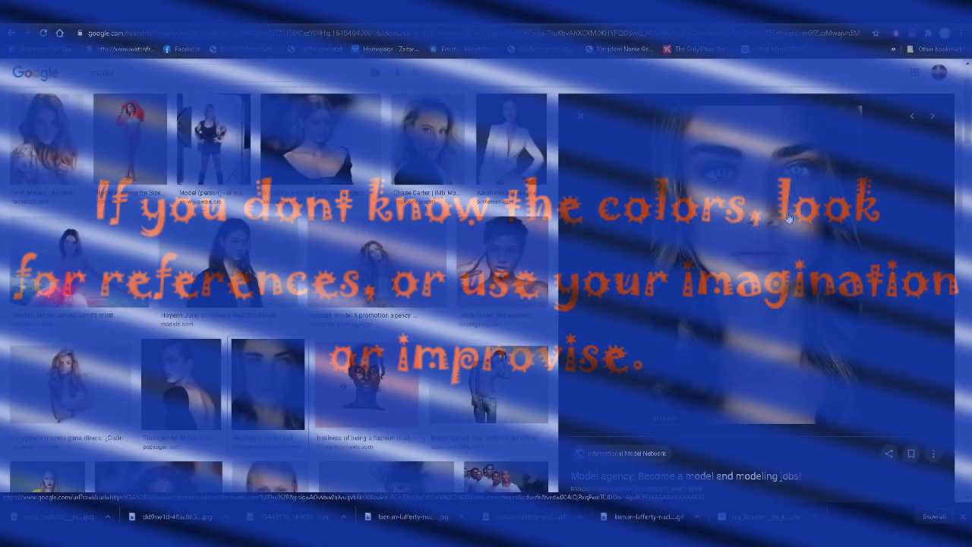
Copy the model's face photo from the Google image results, paste it into sas1.jpg as a new layer and place it over the artwork
right_click(788, 212)
click(831, 344)
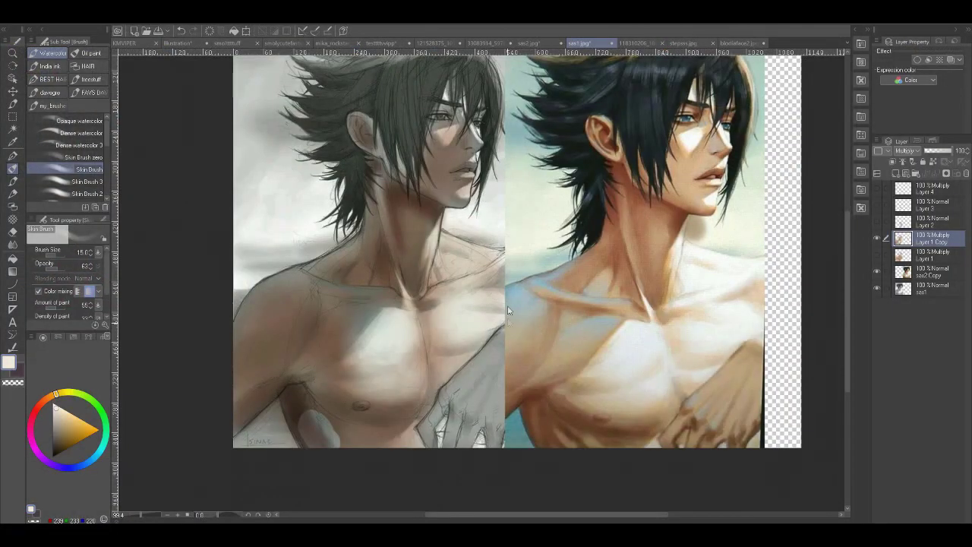
key(ctrl+v)
scroll(393, 348, down, 1)
drag(365, 199, 634, 275)
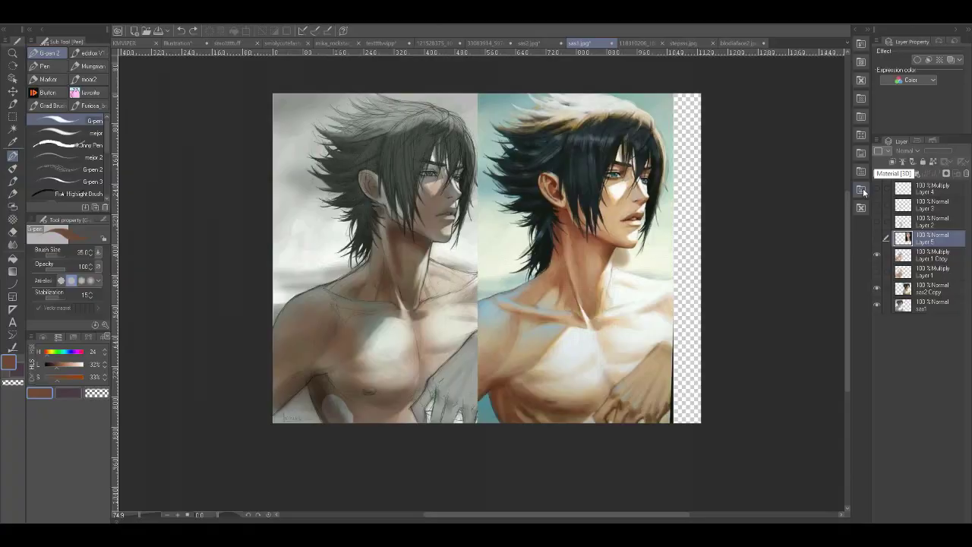
On Layer 1 Copy, brush a near-white highlight onto the grayscale figure's far shoulder with an enlarged Skin Brush
click(897, 257)
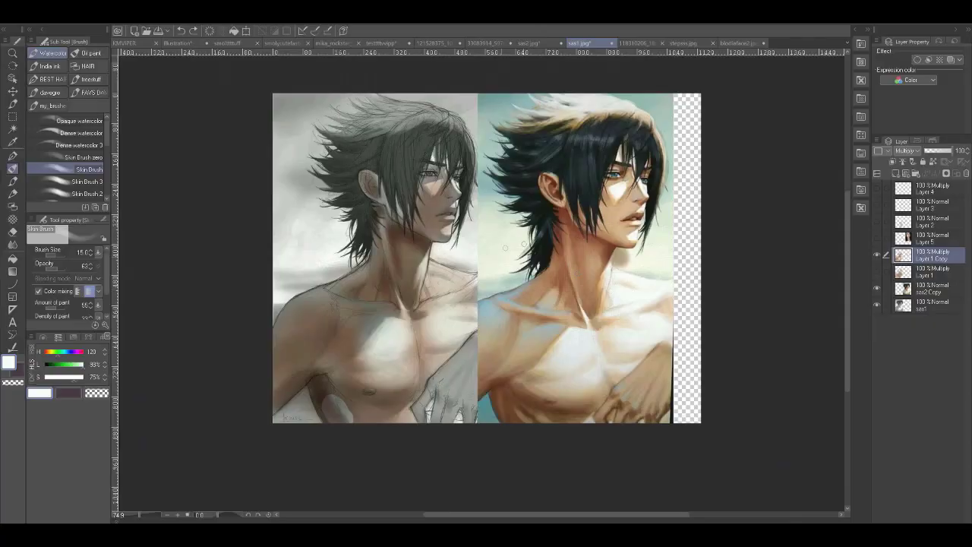
key(bracketright)
key(bracketright)
key(bracketright)
key(bracketright)
key(bracketright)
key(bracketright)
mouse_move(440, 285)
mouse_down()
mouse_move(448, 275)
mouse_move(462, 281)
mouse_up()
Sample skin tones from the painted hand and shoulder and colour the grayscale figure's forearm and hand, reducing the brush to size 40
alt+click(647, 368)
alt+click(648, 367)
key(bracketright)
mouse_move(455, 353)
mouse_down()
mouse_move(455, 382)
mouse_move(477, 348)
mouse_up()
key(bracketleft)
key(bracketleft)
drag(425, 399, 429, 401)
alt+click(516, 312)
drag(469, 374, 466, 386)
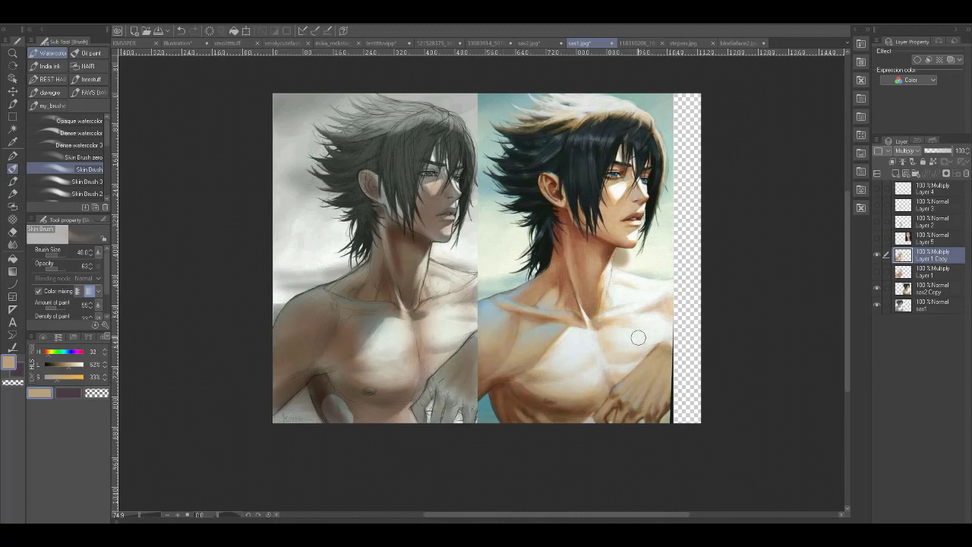
Add a new layer above Layer 1 Copy and paint the grayscale figure's hand with the sampled tan at brush size 35
click(892, 173)
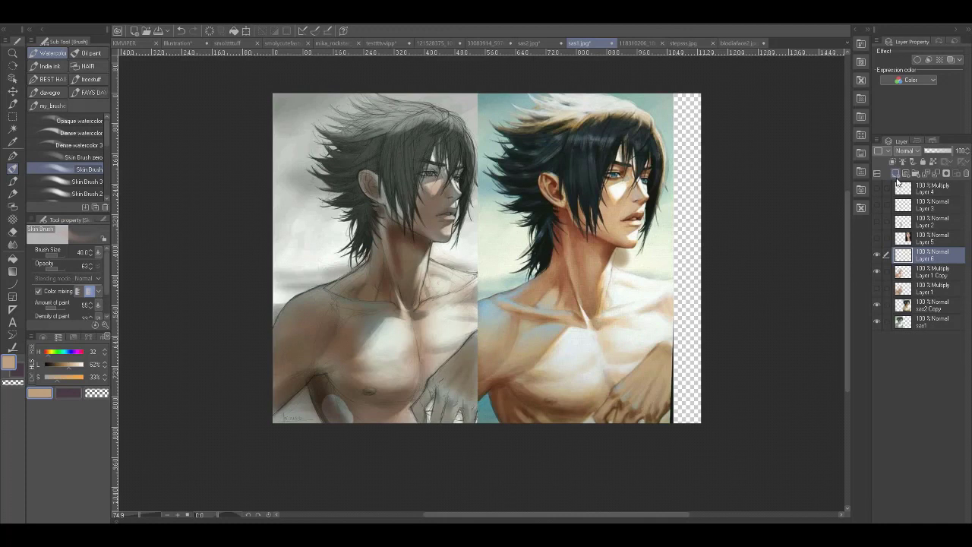
alt+click(651, 375)
key(bracketleft)
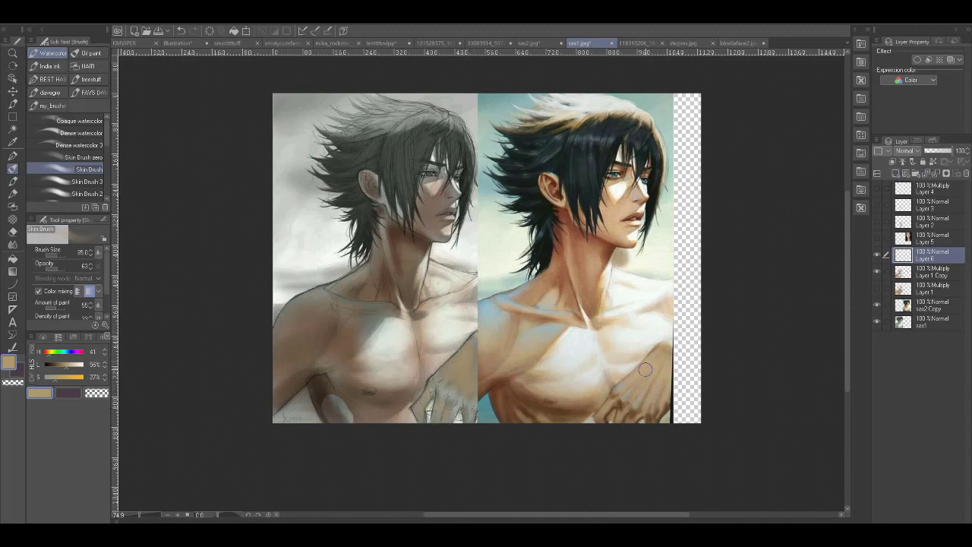
Paint sampled skin and dark brown tones over the grayscale figure's lower chest and side with a larger Skin Brush
alt+click(385, 398)
key(bracketright)
key(bracketright)
key(bracketright)
mouse_move(388, 397)
mouse_down()
mouse_move(384, 386)
mouse_move(340, 415)
mouse_up()
alt+click(500, 385)
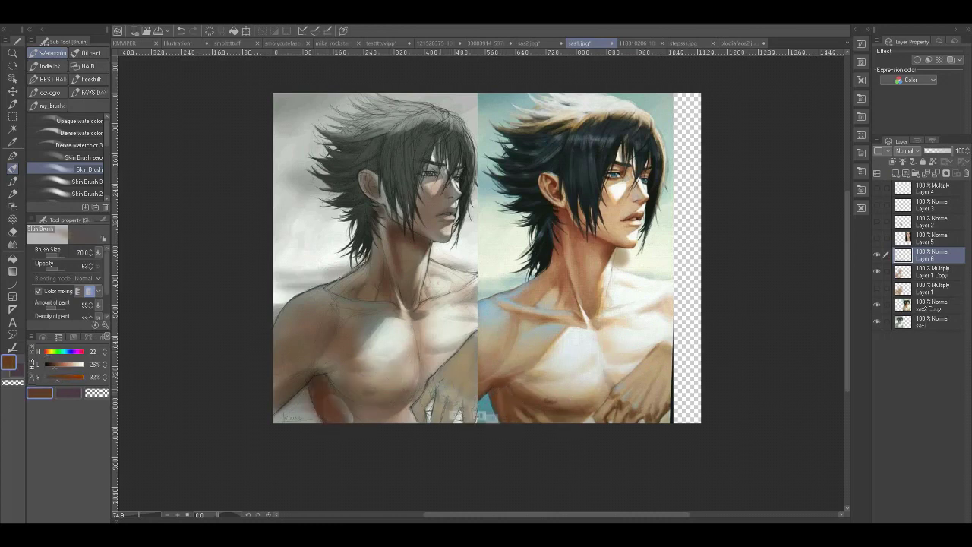
Sample mid-tones from both torsos and refine the grayscale figure's torso colouring with a smaller Skin Brush
alt+click(353, 375)
key(bracketleft)
alt+click(545, 416)
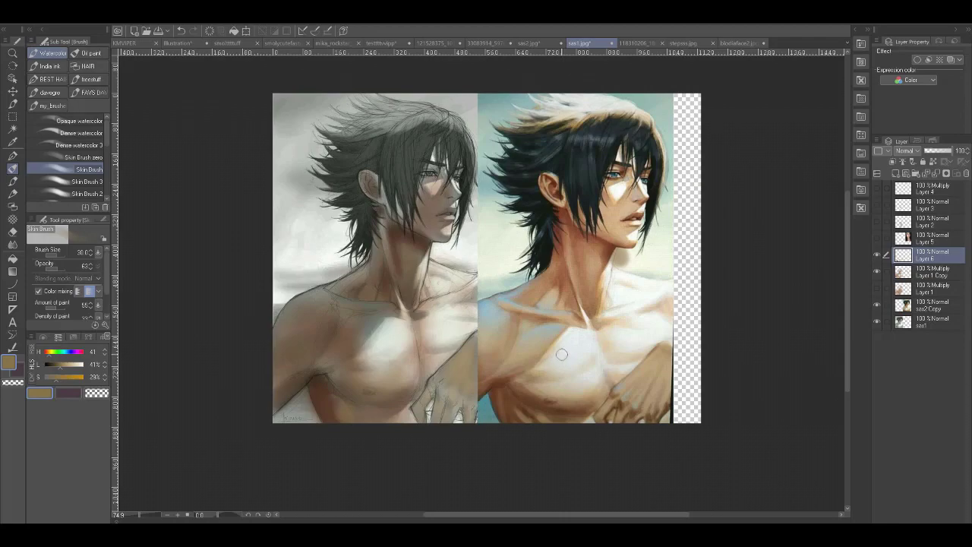
alt+click(328, 379)
key(])
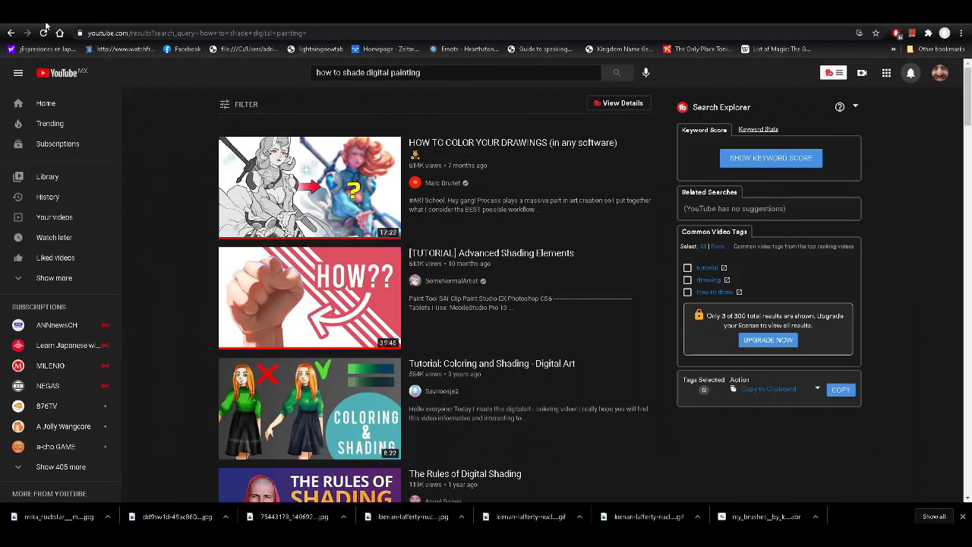
Switch to YouTube and browse the results for "how to shade digital painting"
scroll(948, 117, down, 2)
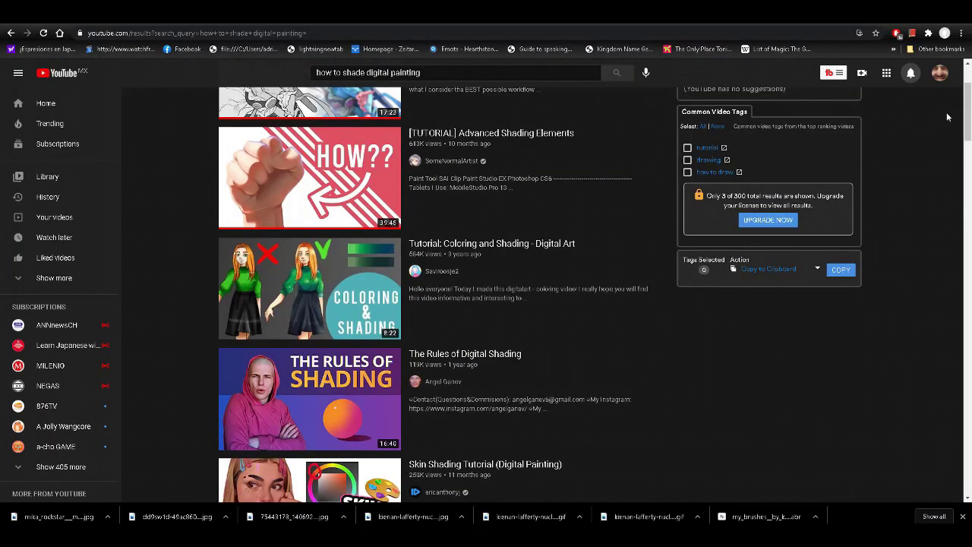
scroll(955, 117, down, 2)
scroll(954, 124, down, 4)
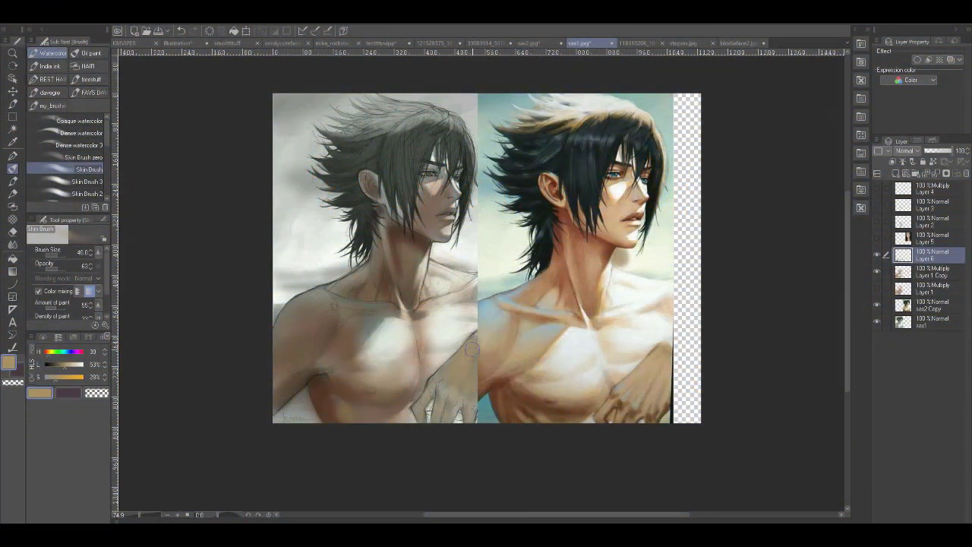
Paint the grayscale figure's upper arm with the sampled hand tan and its shoulder with the sampled pale blue at brush size 50
alt+click(664, 372)
key([)
mouse_move(279, 373)
mouse_down()
mouse_move(298, 355)
mouse_move(304, 321)
mouse_up()
alt+click(502, 306)
key(])
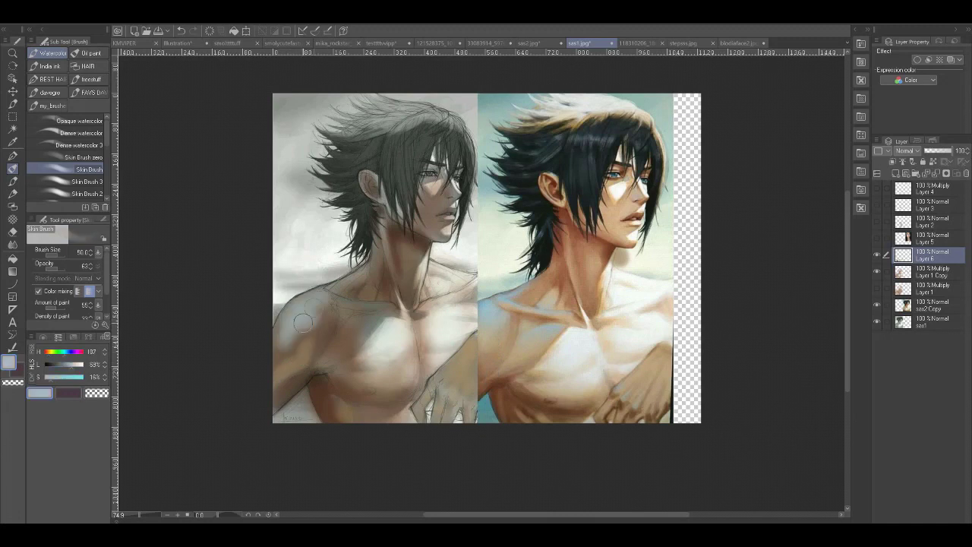
Soften the colours on the grayscale figure's shoulder and upper arm with the blend tool
key(j)
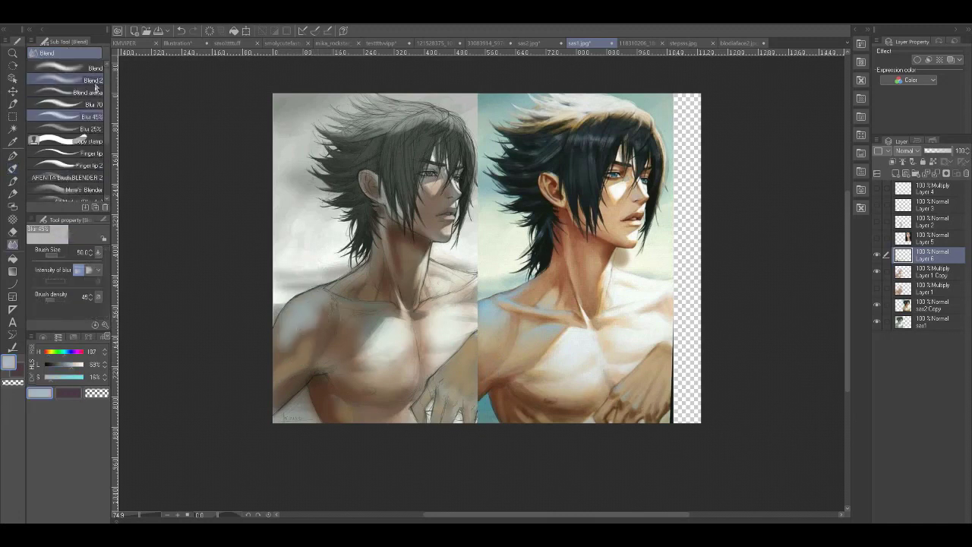
mouse_move(302, 323)
mouse_down()
mouse_move(288, 351)
mouse_move(311, 338)
mouse_move(287, 365)
mouse_move(292, 344)
mouse_up()
drag(511, 307, 667, 286)
Sample the orange-brown beneath the painted collarbone and add warm accents to the grayscale figure's shoulder with the Skin Brush at size 15
key(p)
alt+click(659, 335)
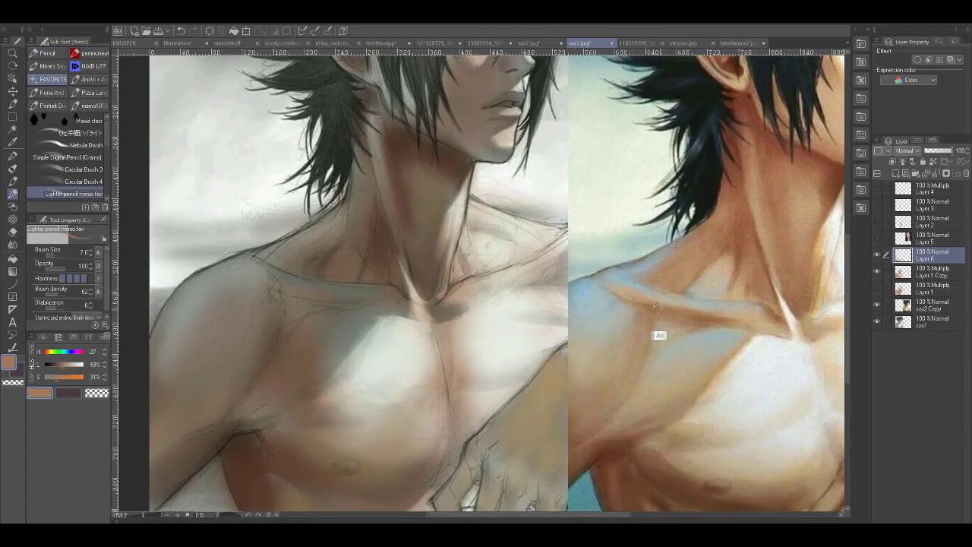
key(b)
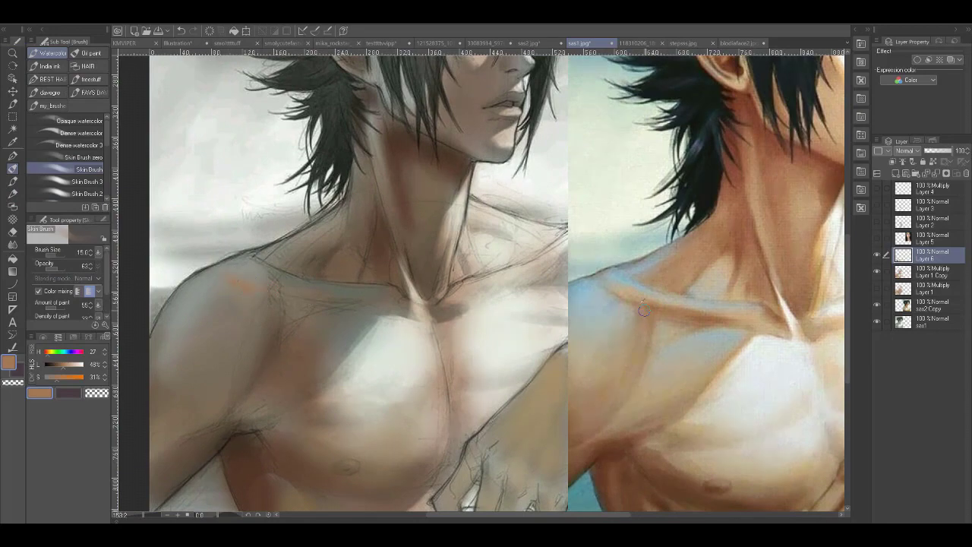
alt+click(657, 335)
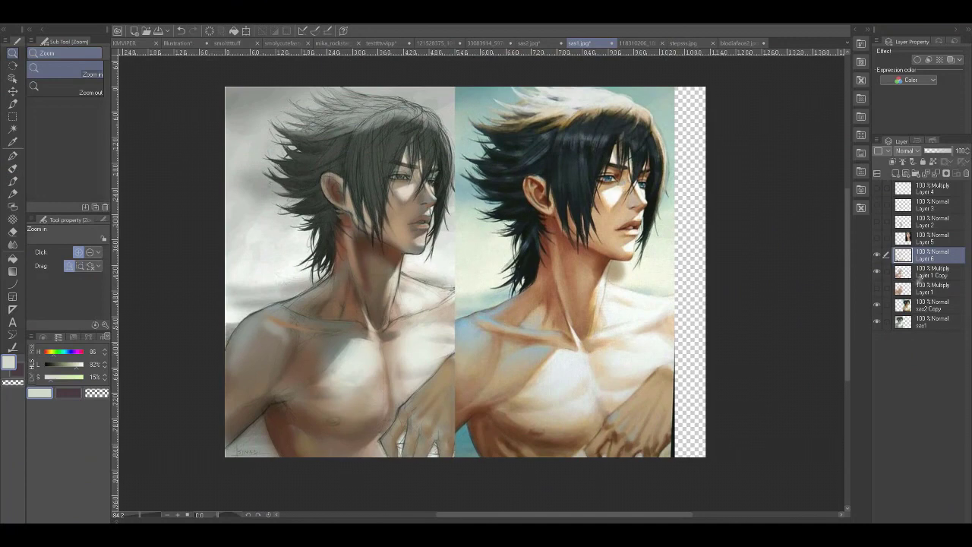
Merge Layer 6 with Layer 1 Copy and try blend modes such as Vivid light on the merged layer
shift+click(934, 273)
key(shift+alt+e)
scroll(906, 152, down, 16)
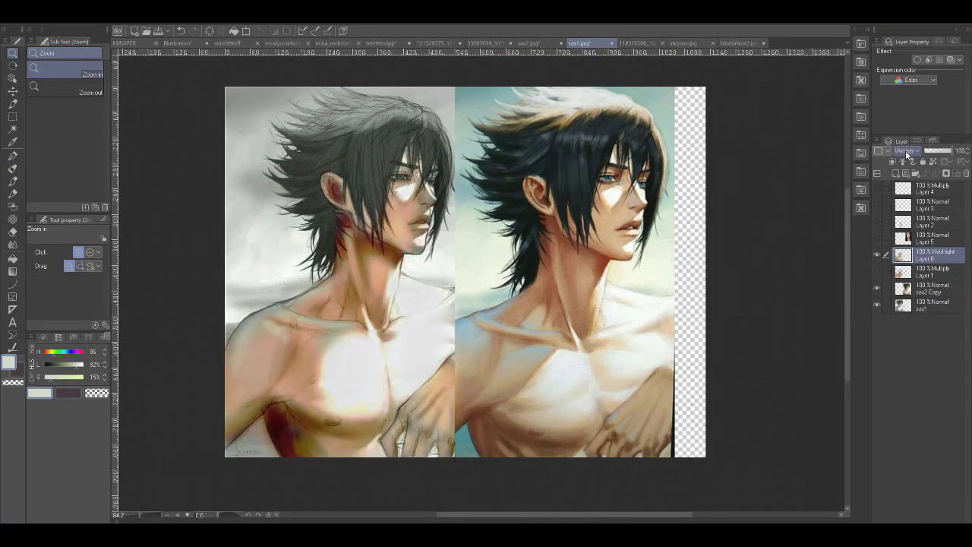
scroll(908, 151, up, 1)
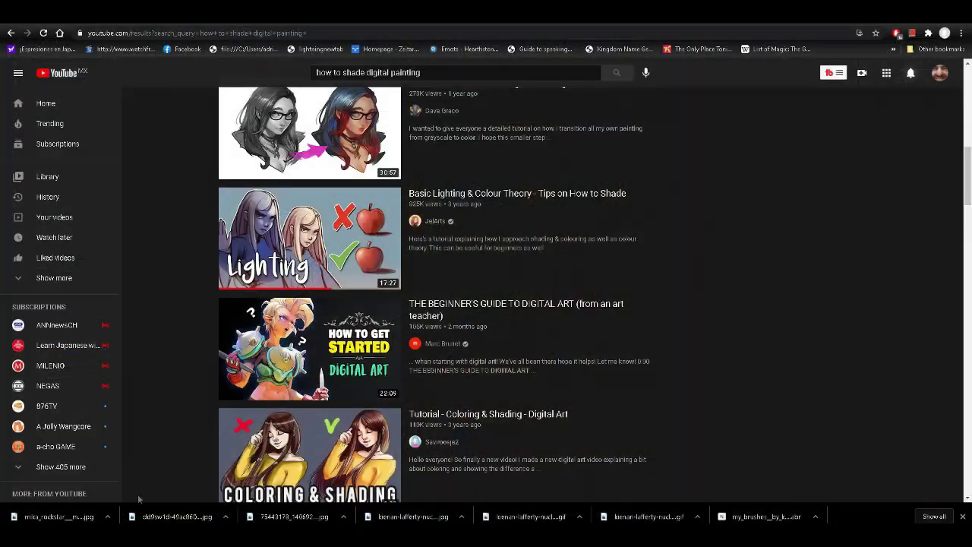
mouse_move(266, 195)
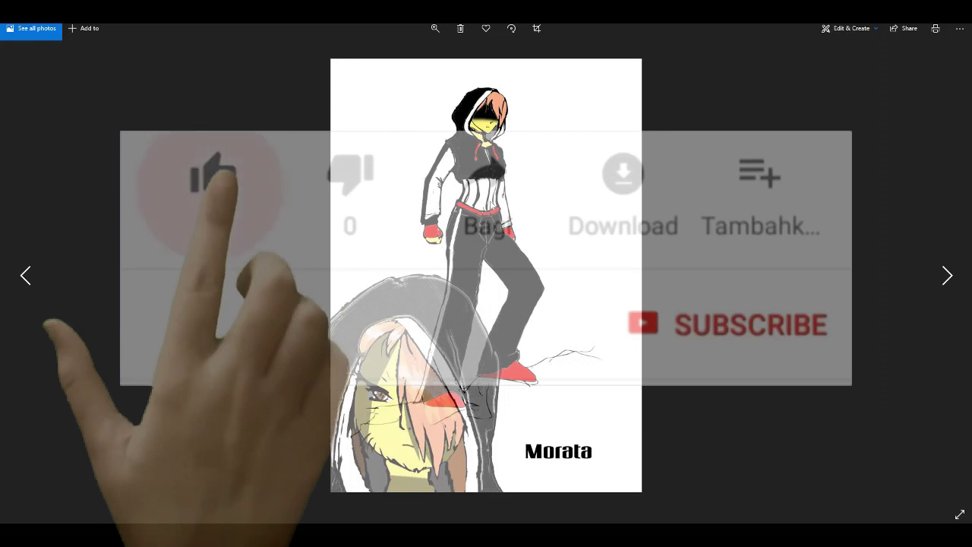
mouse_move(465, 535)
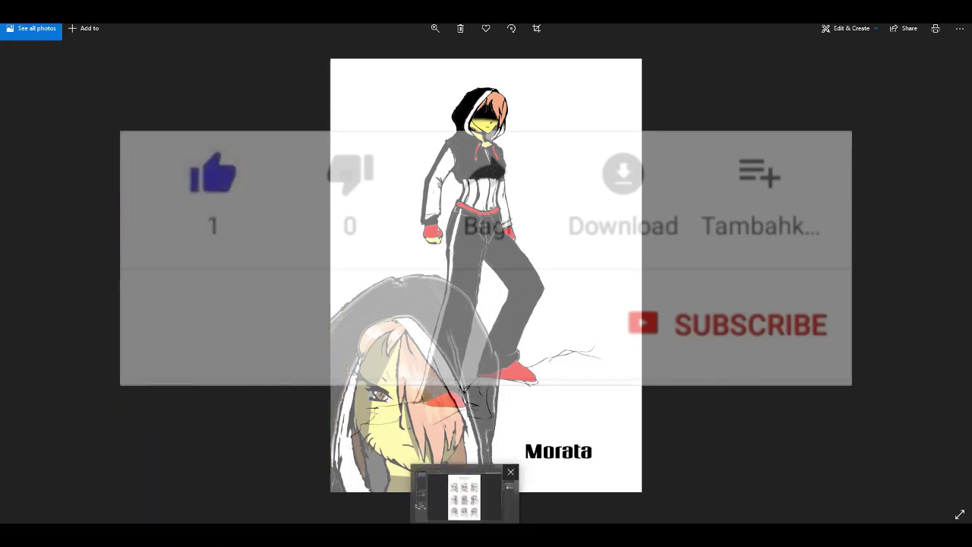